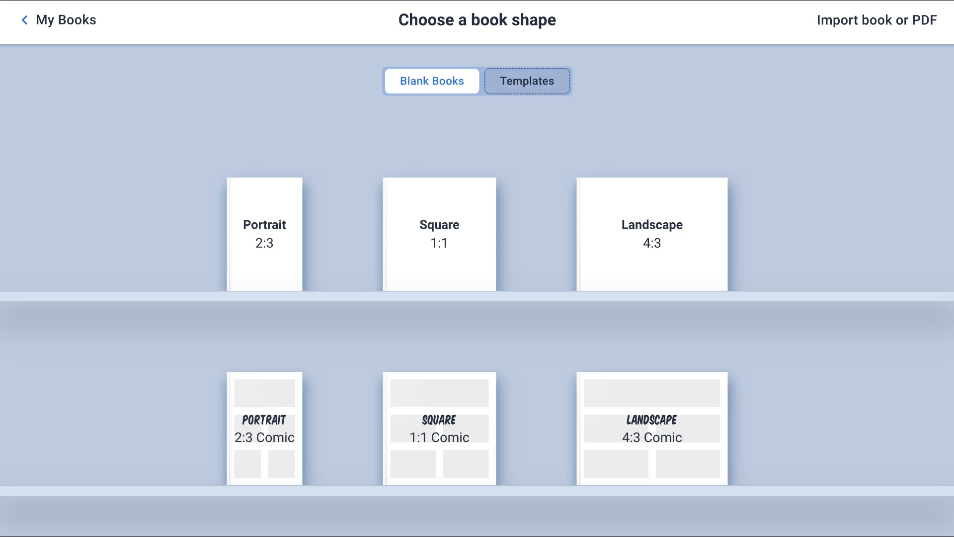
- Start a new book from the Fantasy theme template
left_click(524, 82)
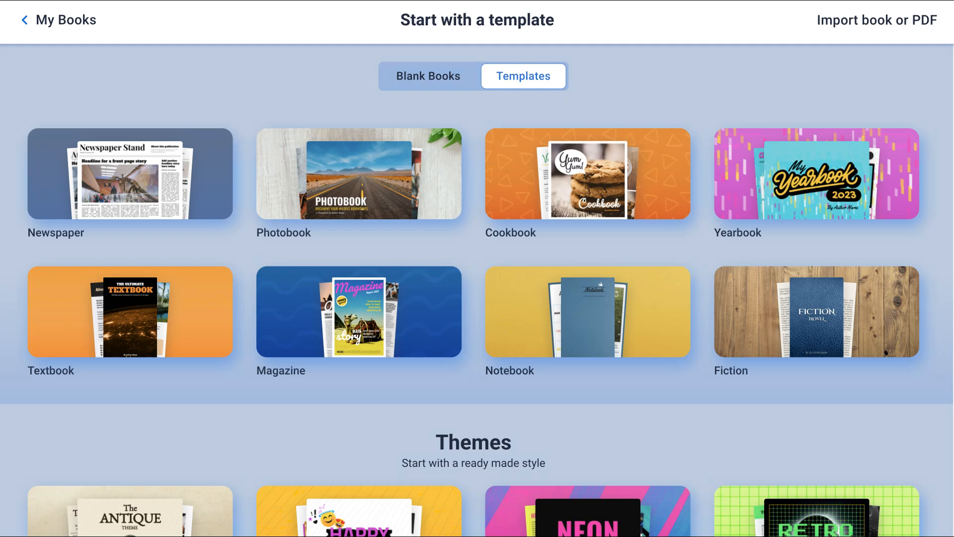
scroll(544, 282, "down", 2)
scroll(544, 284, "down", 2)
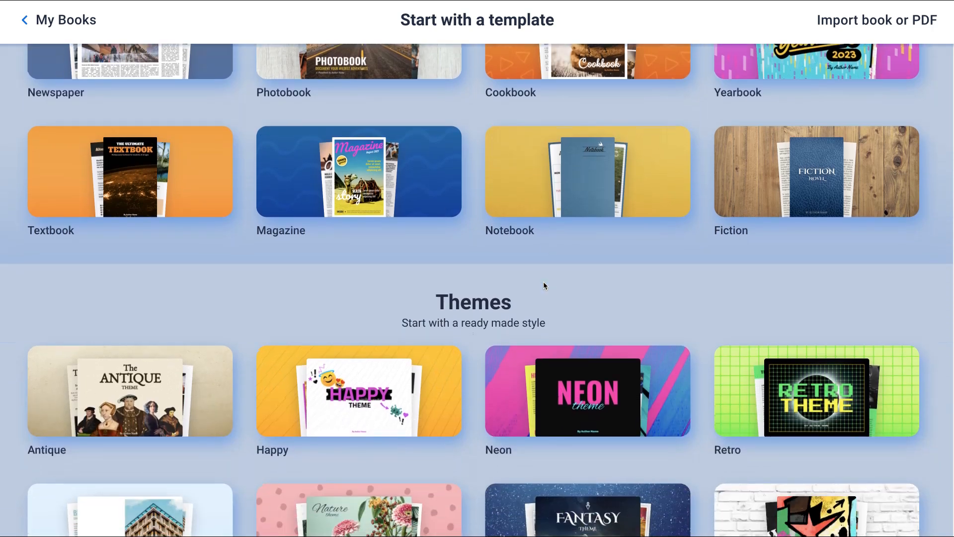
scroll(543, 282, "down", 3)
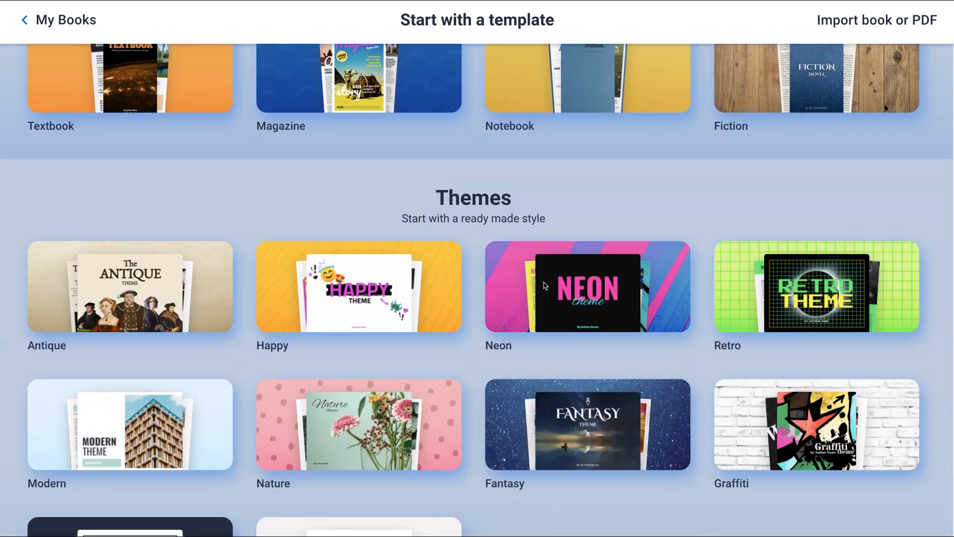
scroll(544, 284, "down", 2)
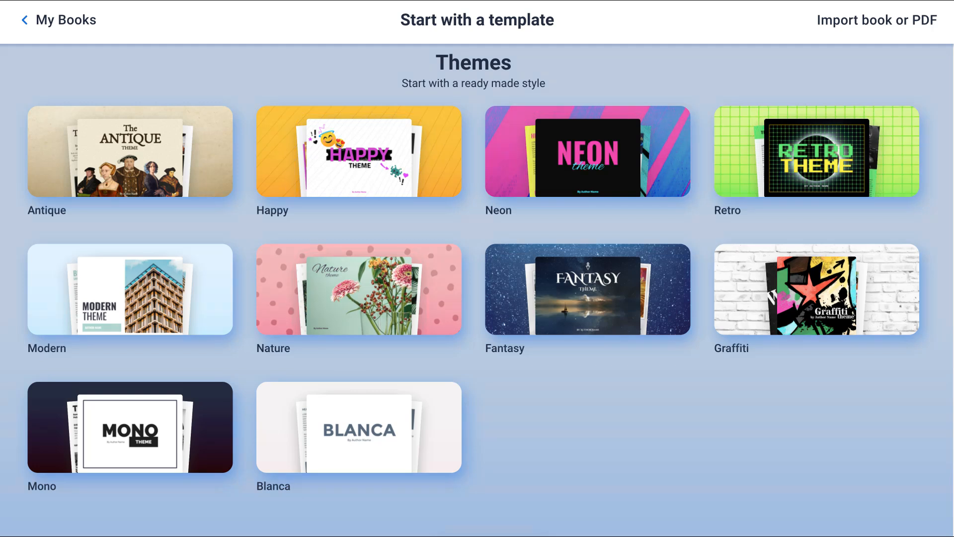
left_click(564, 307)
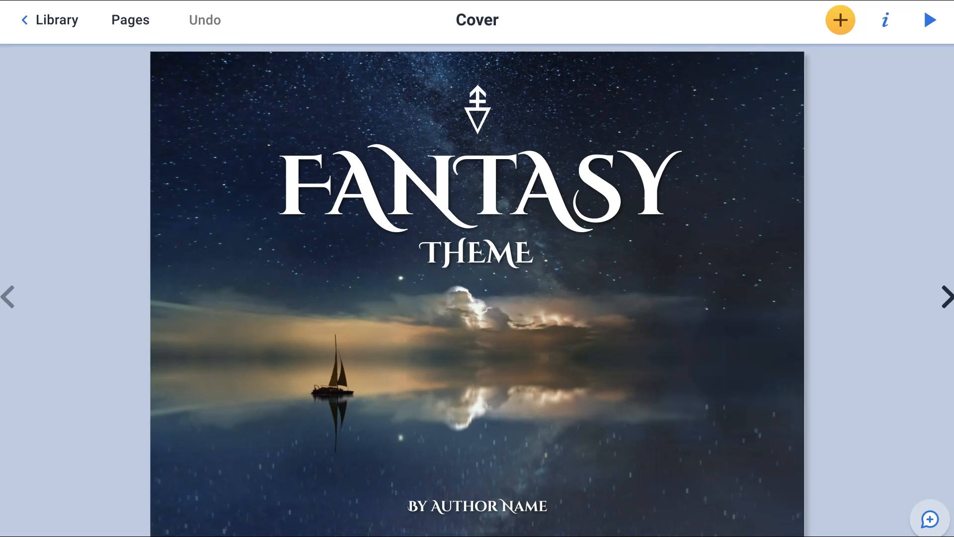
- Check the cover's title, subtitle, author line and emblem by selecting each one in turn
left_click(477, 189)
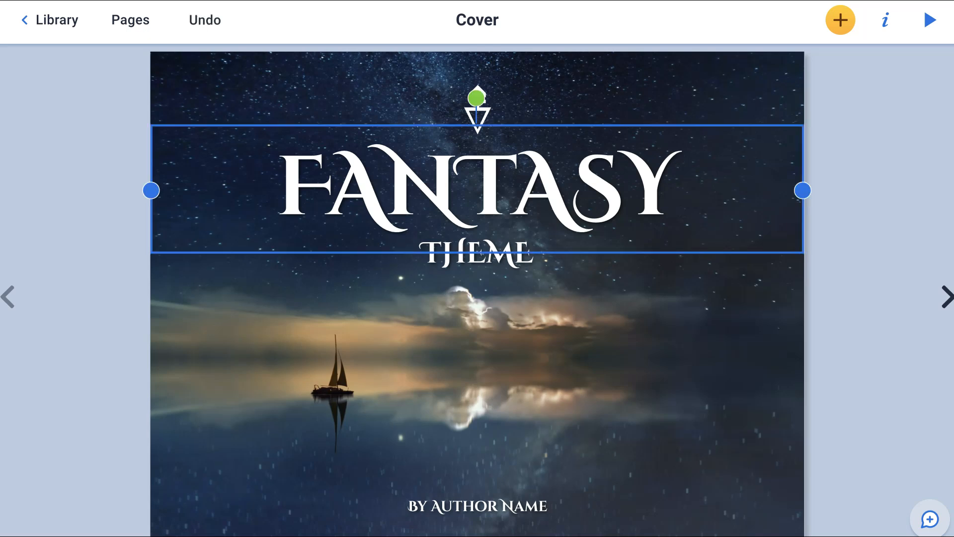
left_click(477, 255)
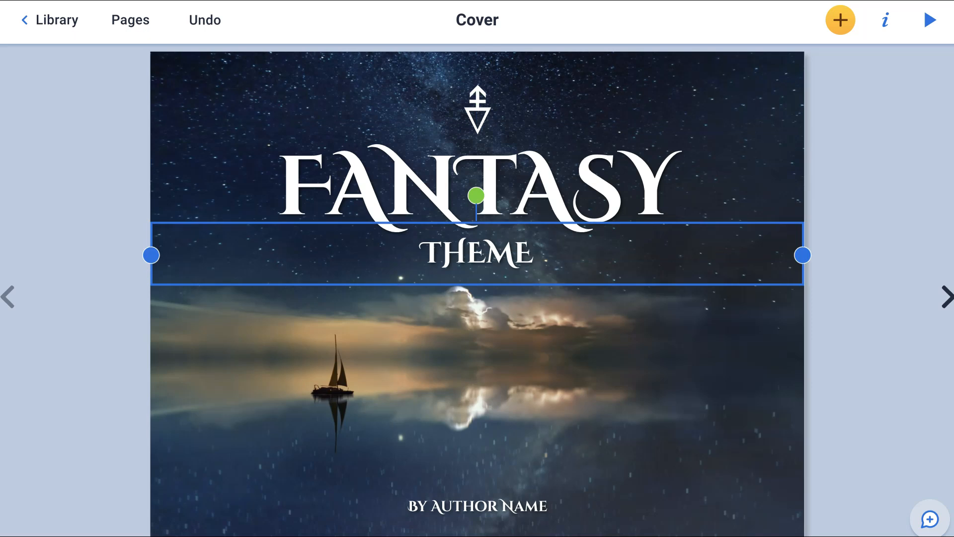
left_click(477, 507)
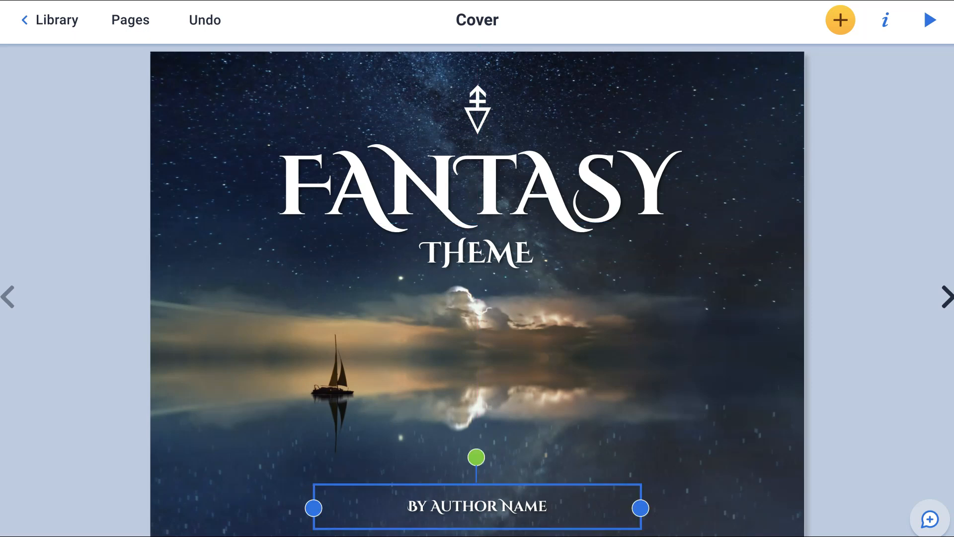
left_click(477, 109)
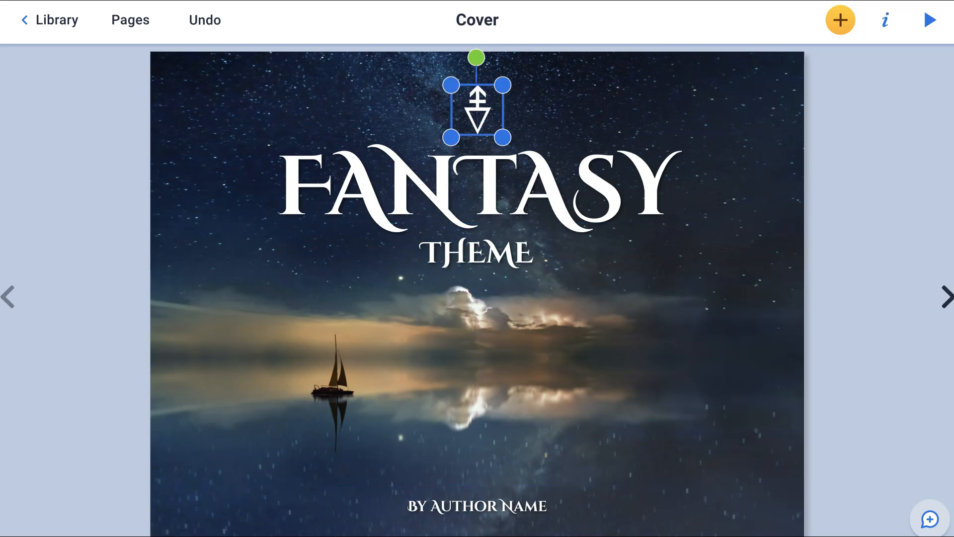
- Replace the cover title text "FANTASY" with "AI for ELT"
left_click(477, 190)
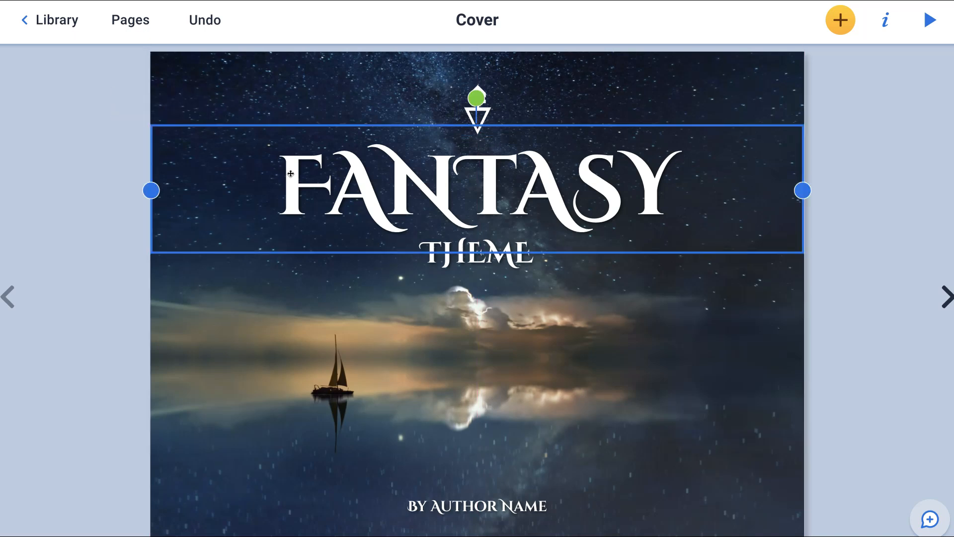
double_click(302, 202)
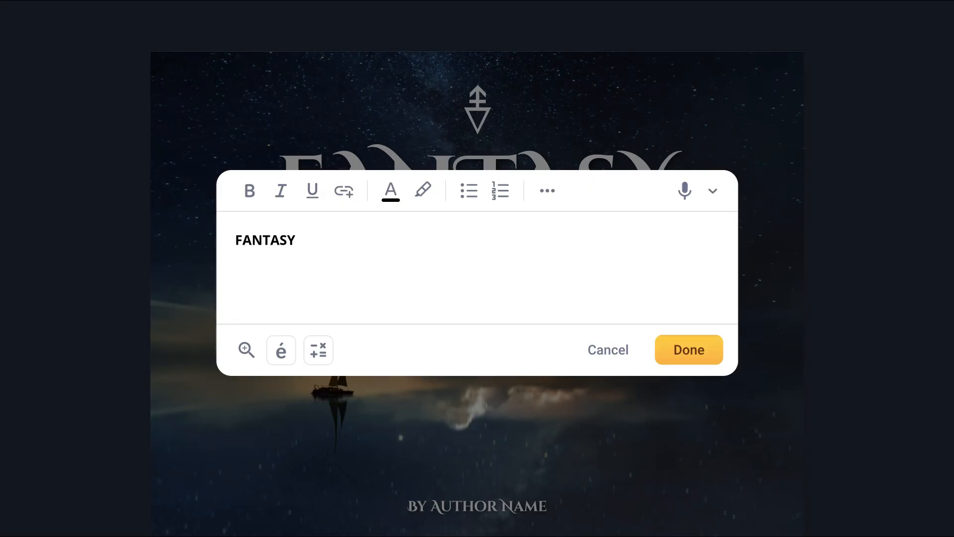
left_click_drag(296, 240, 235, 240)
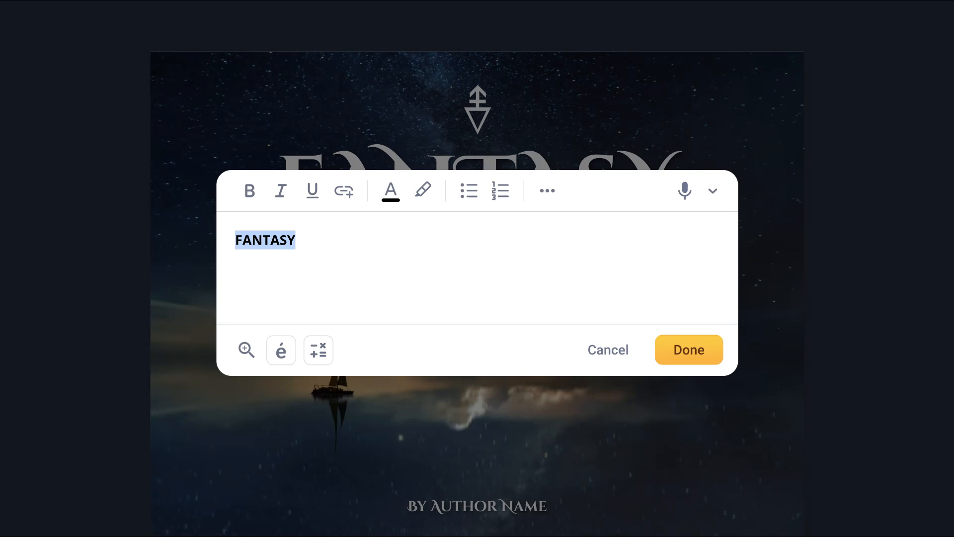
type("AI fo")
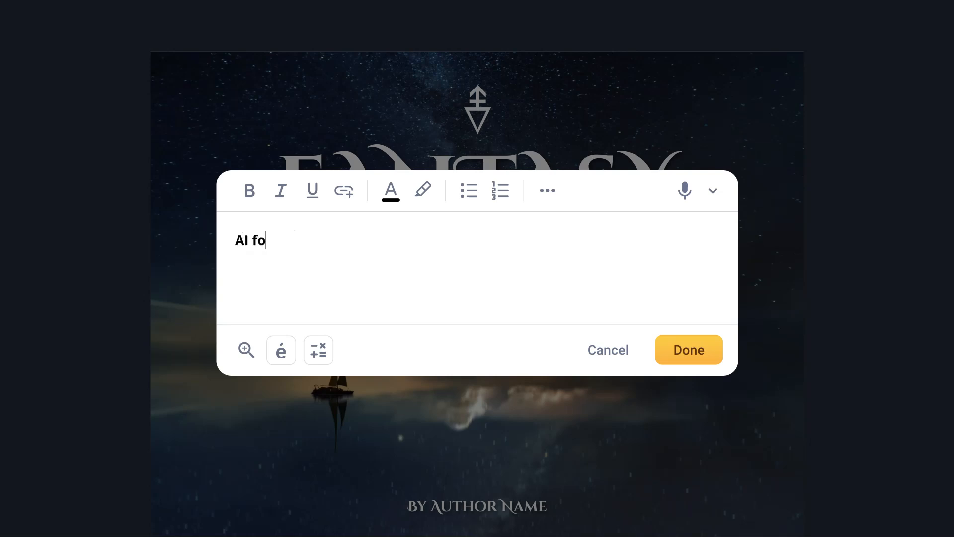
type("r ELT")
left_click(545, 199)
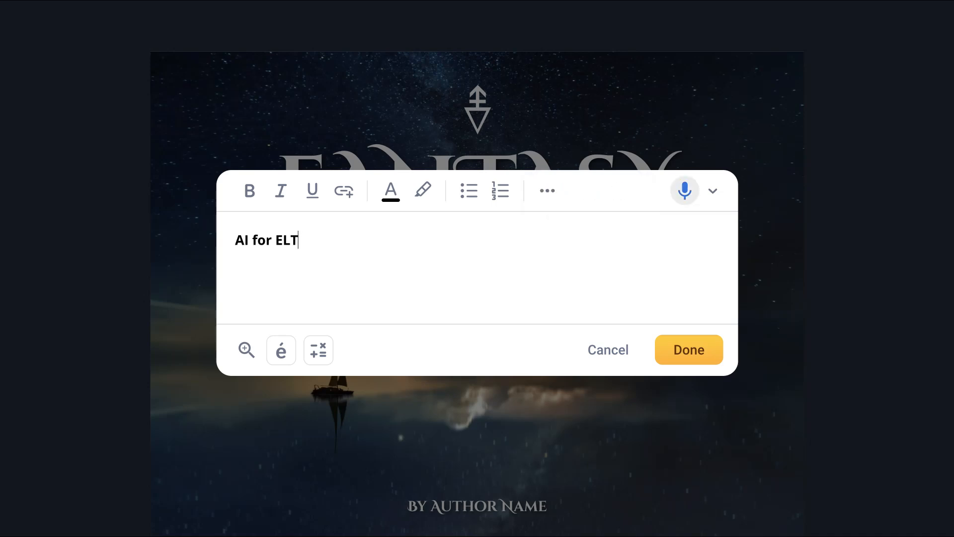
- Dictate extra text into the cover title with speech to text, allowing microphone access on every visit, and apply it
left_click(683, 193)
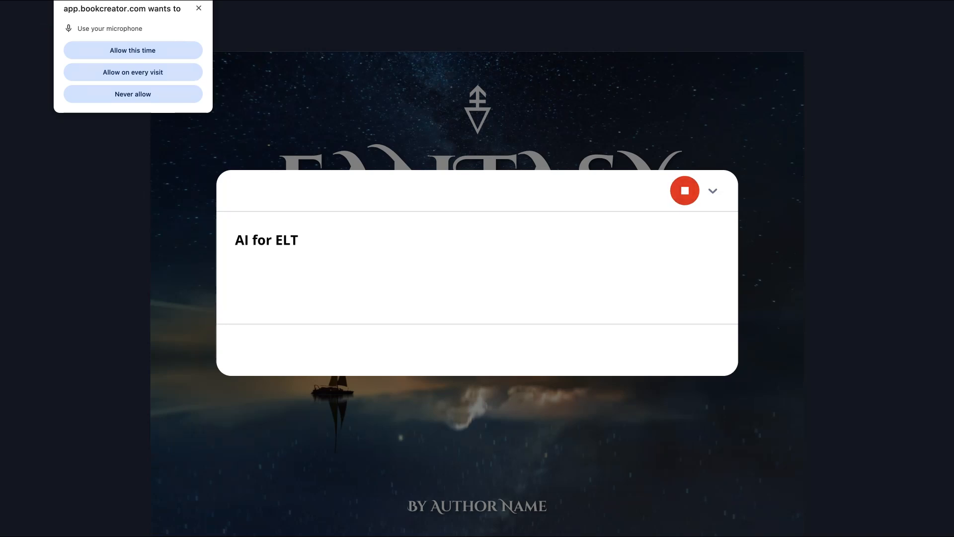
left_click(143, 75)
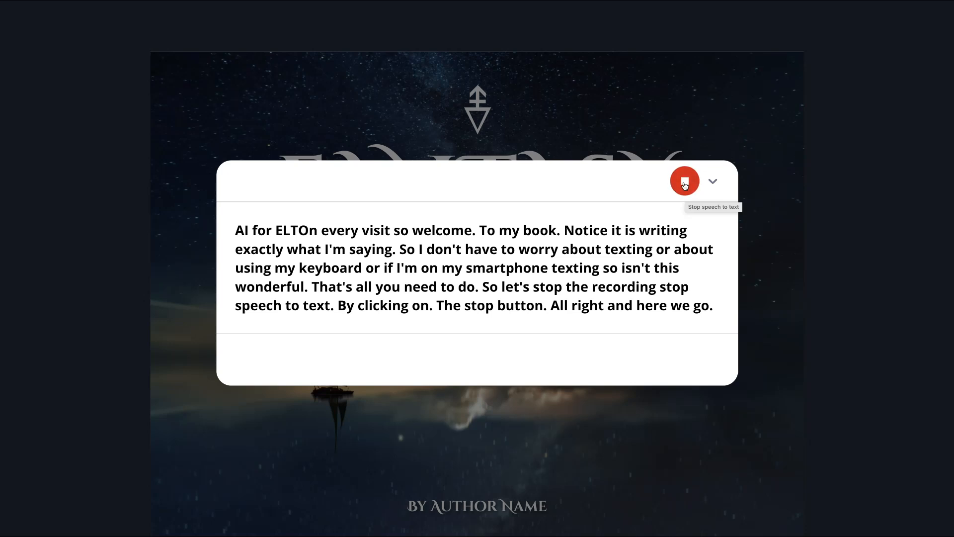
left_click(684, 181)
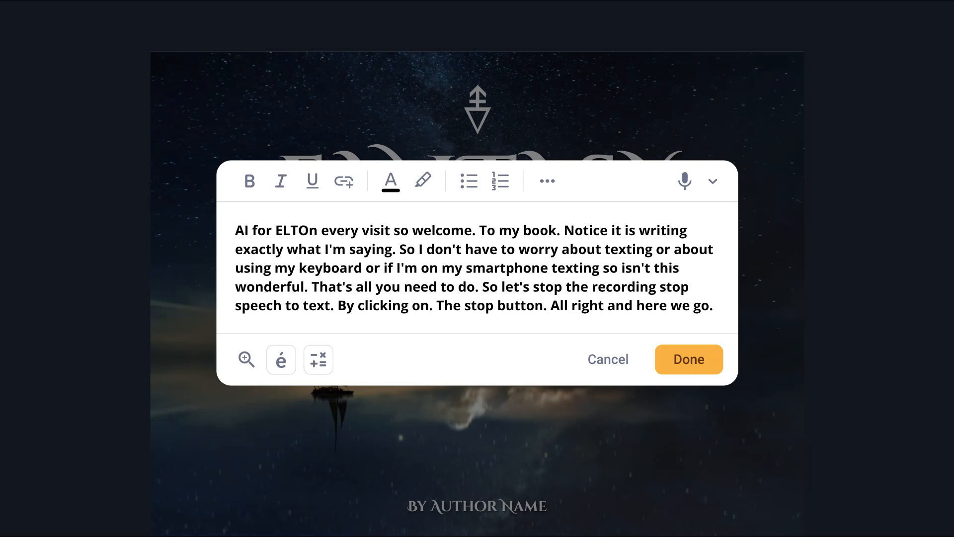
left_click(687, 364)
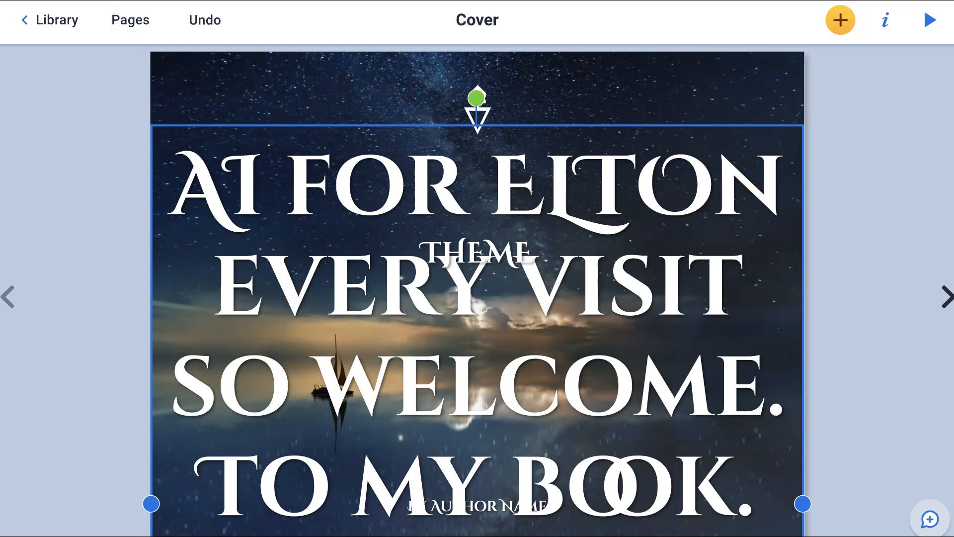
- Delete the dictated text and the trailing period from the cover title, leaving only "AI for ELT"
double_click(477, 279)
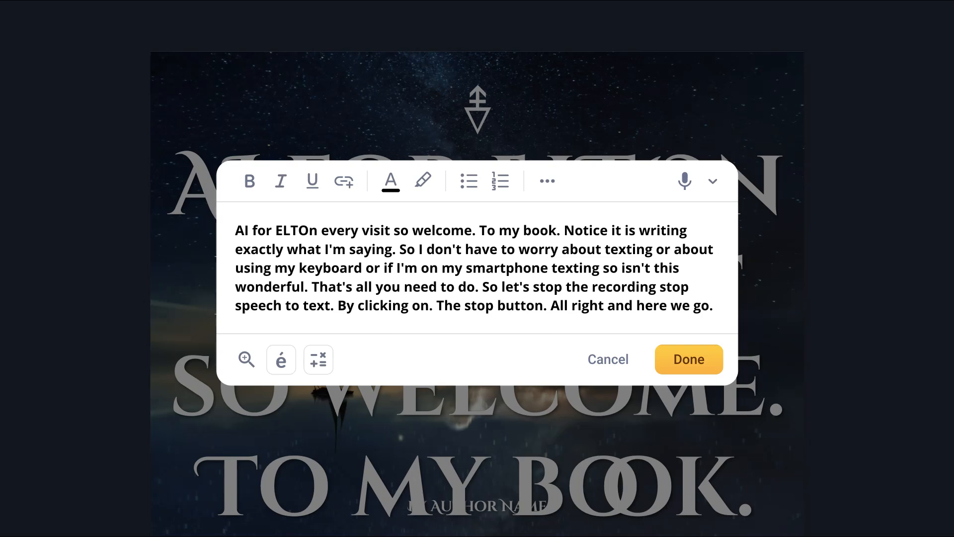
left_click_drag(299, 231, 709, 305)
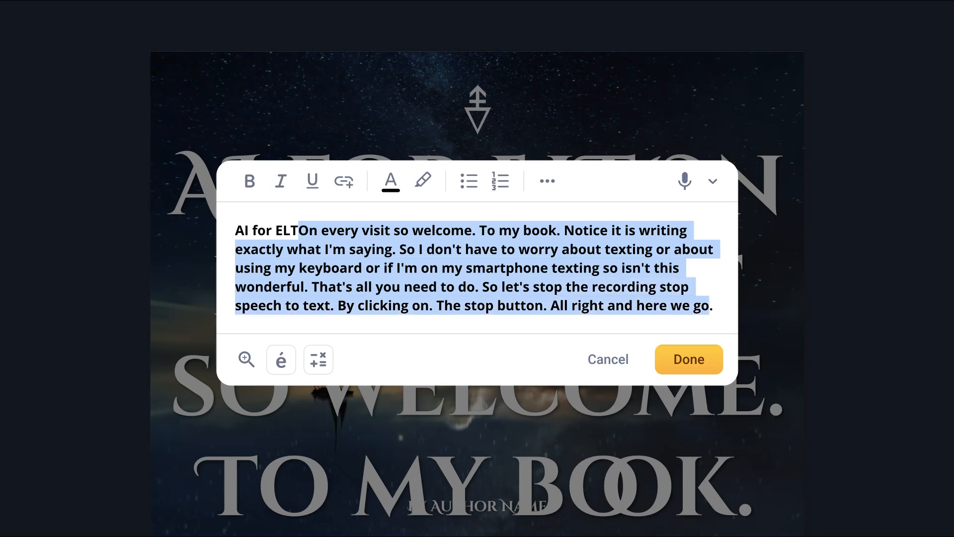
key("BackSpace")
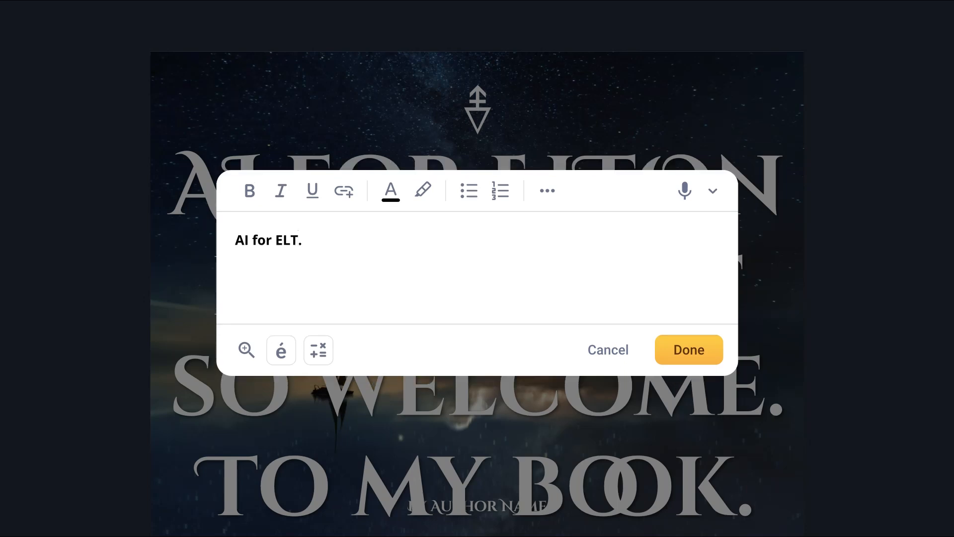
left_click_drag(306, 240, 298, 240)
key("BackSpace")
left_click(707, 355)
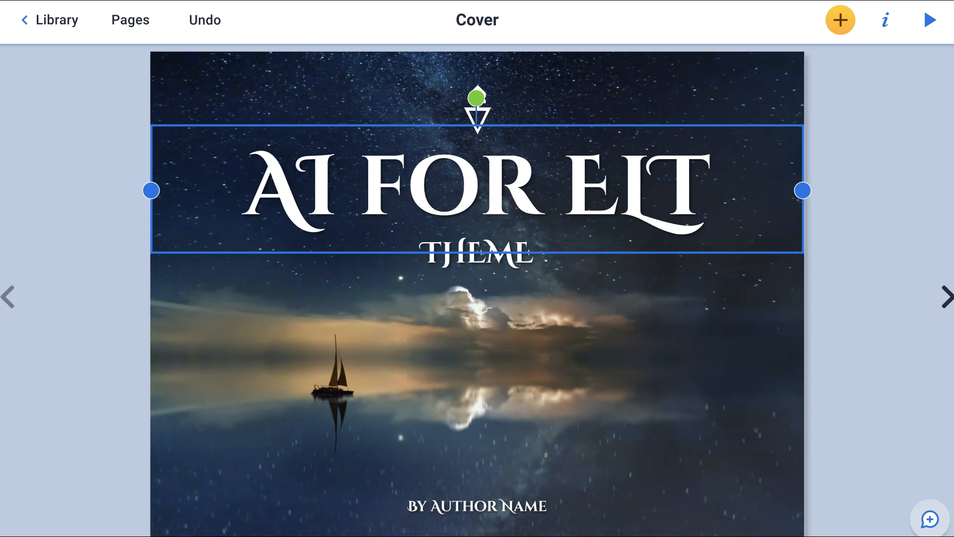
- Replace the cover subtitle "THEME" with "Free Online Professional Development Course"
left_click(477, 258)
left_click(417, 251)
key("ctrl+a")
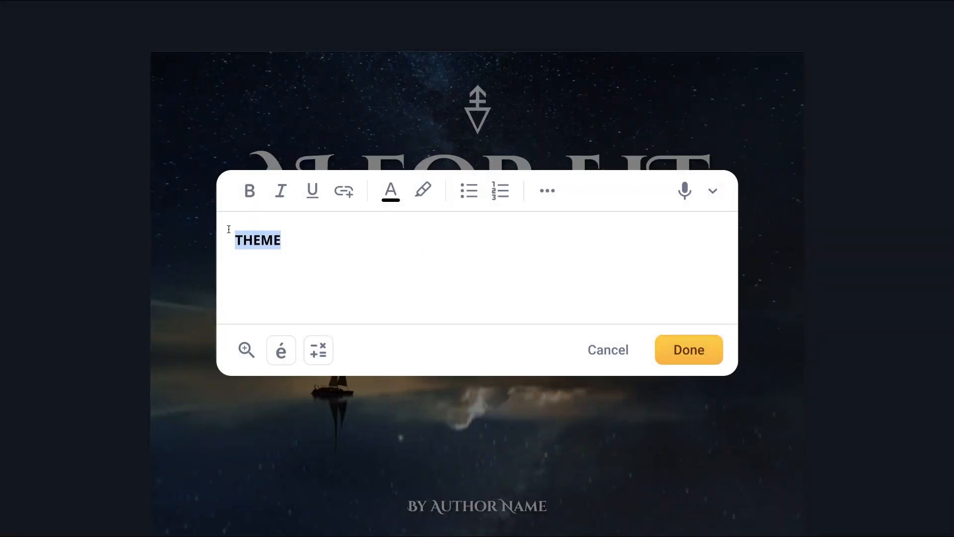
type("Frere")
key("BackSpace")
key("BackSpace")
type("e O")
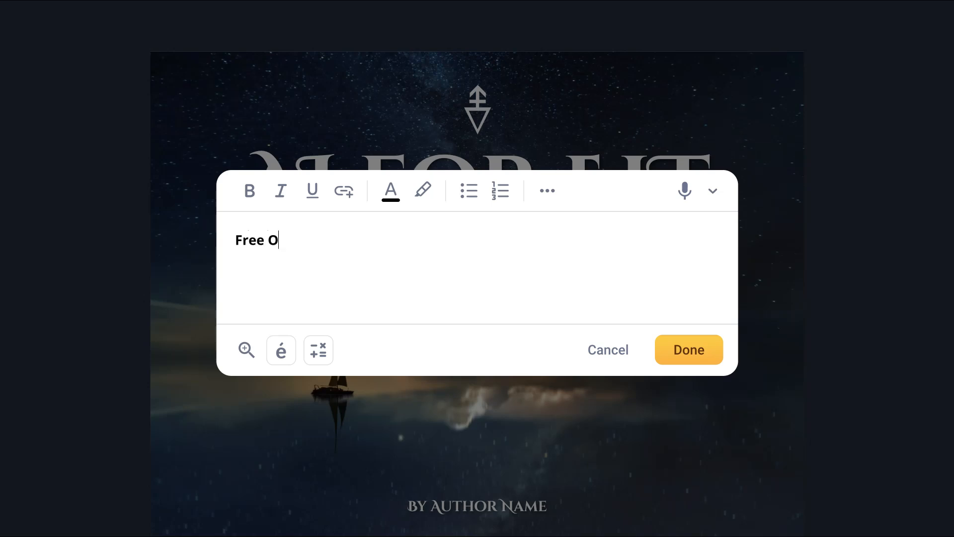
type("nline Profe")
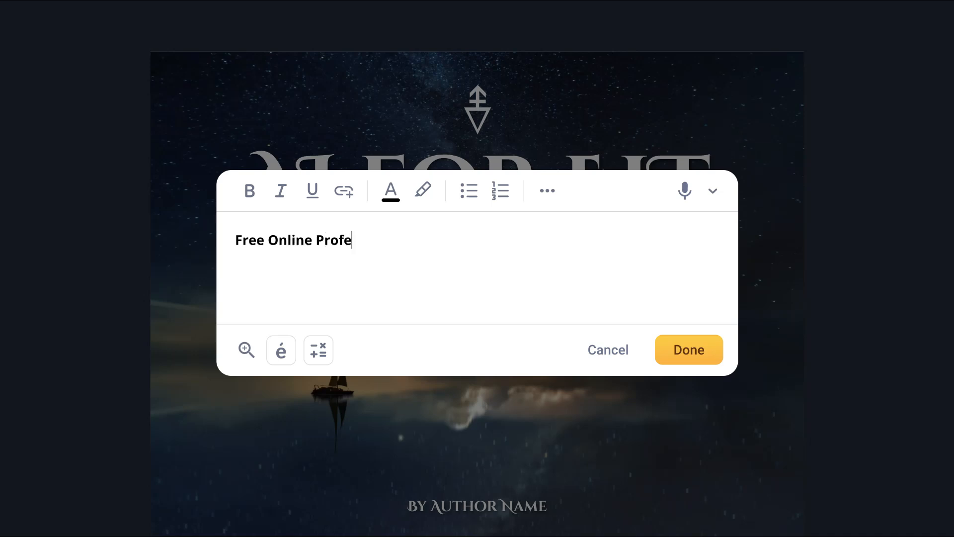
type("ssional Develop")
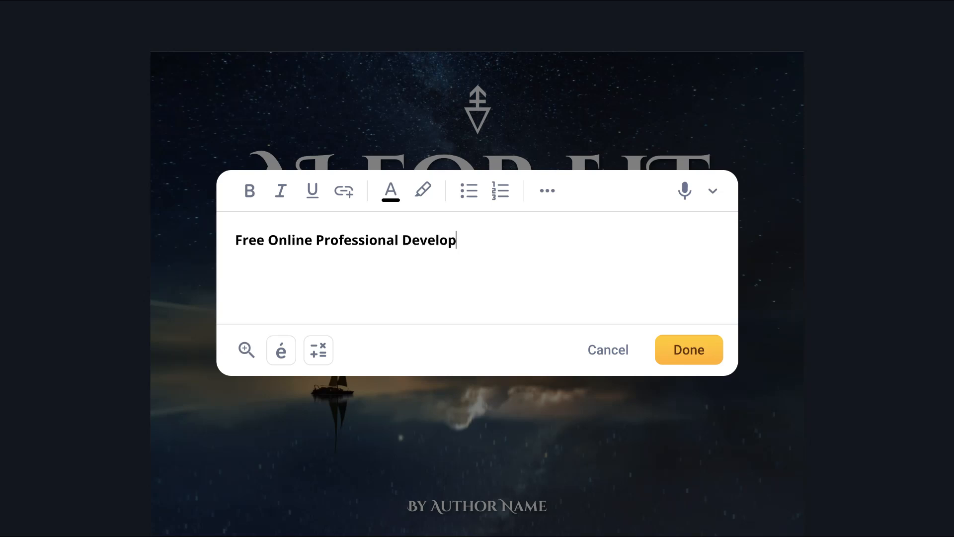
type("ment Course")
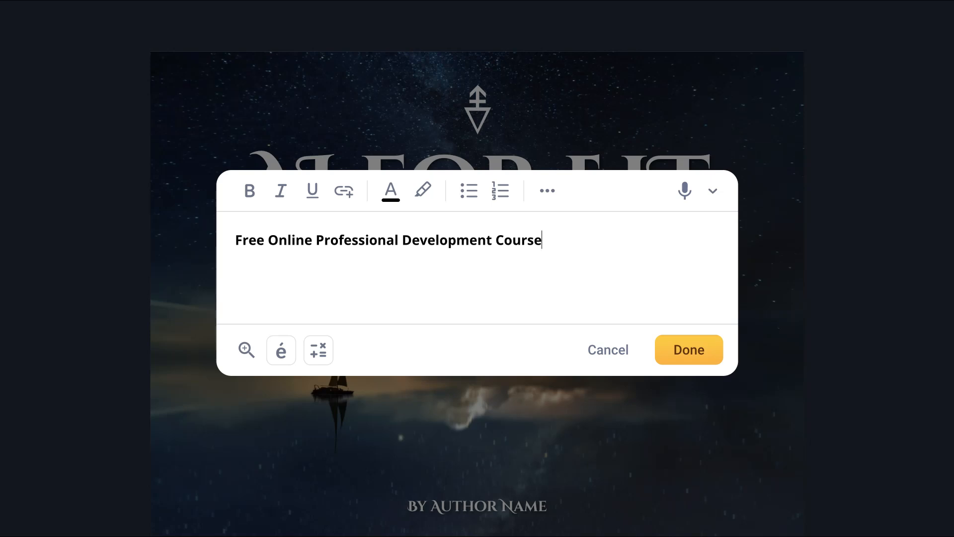
left_click(703, 352)
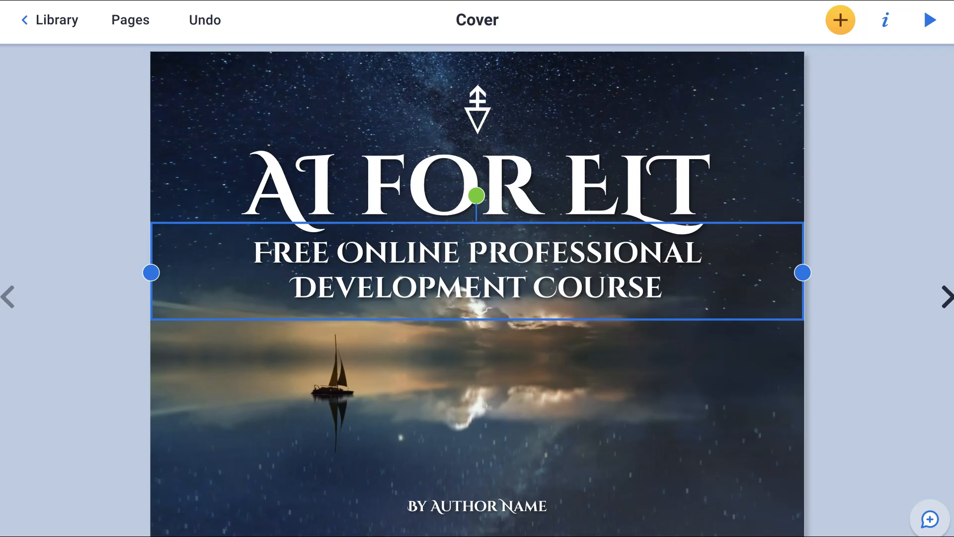
- Replace the placeholder in the cover's author line with the author's title and full name, keeping "By"
left_click(477, 506)
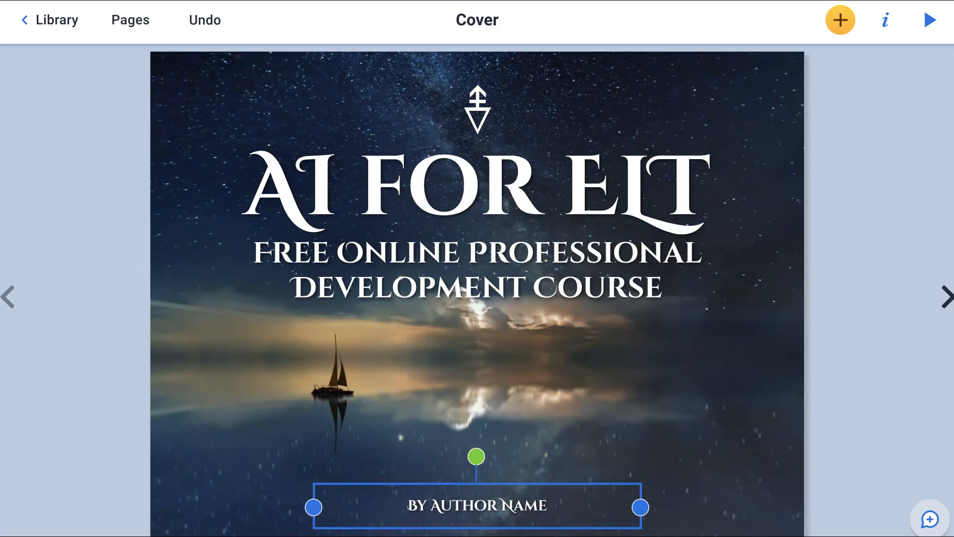
double_click(477, 506)
left_click_drag(346, 240, 255, 240)
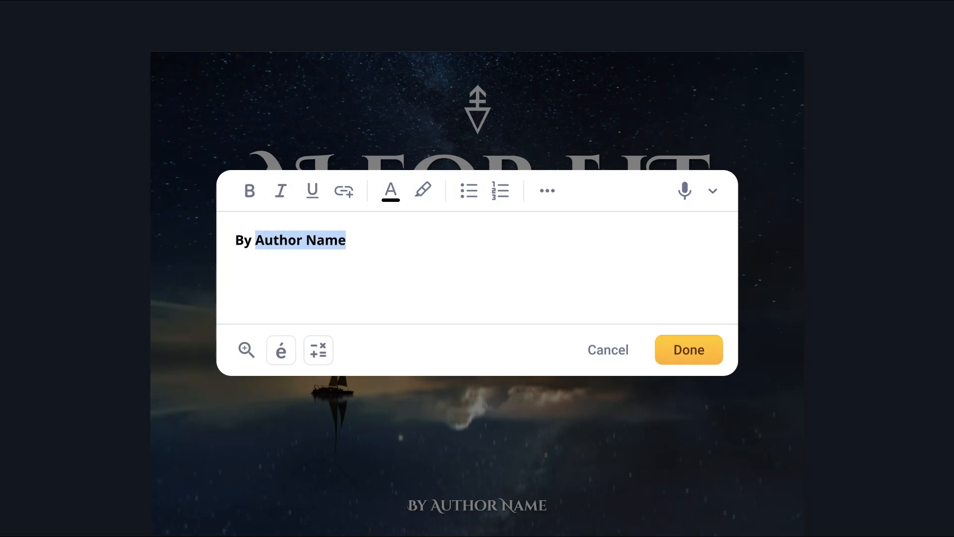
type("Dr. Nellie Deutsch")
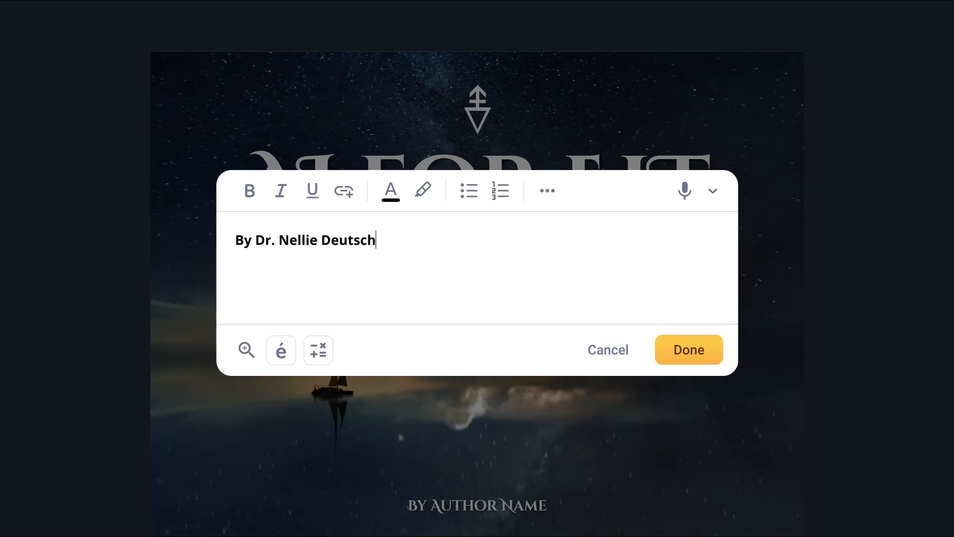
left_click(688, 349)
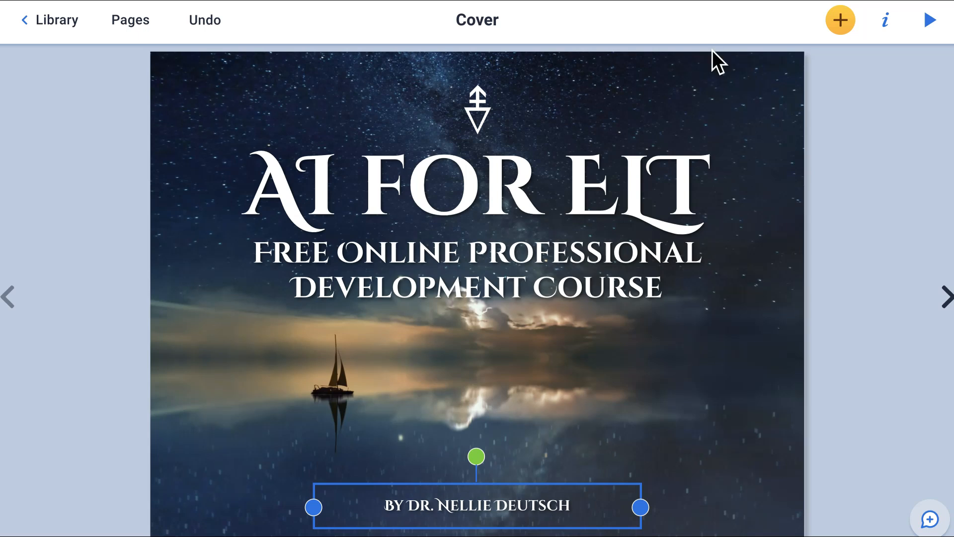
- Record a sound clip of about 20 seconds for the cover page
left_click(840, 20)
left_click(841, 21)
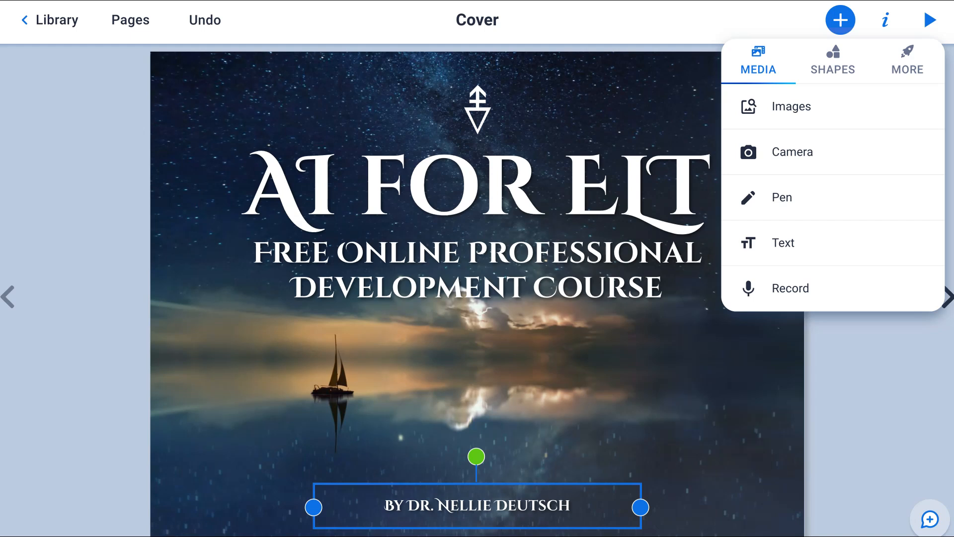
left_click(778, 290)
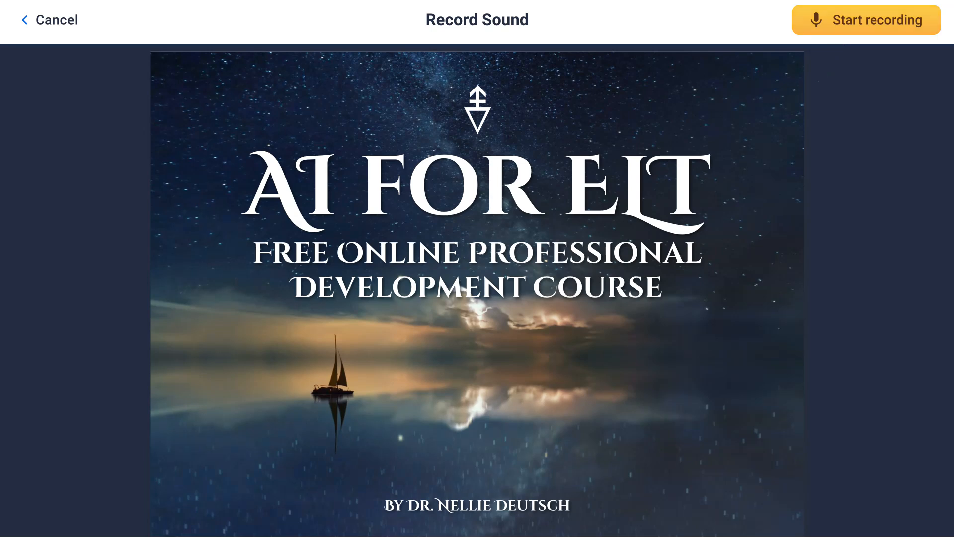
left_click(845, 25)
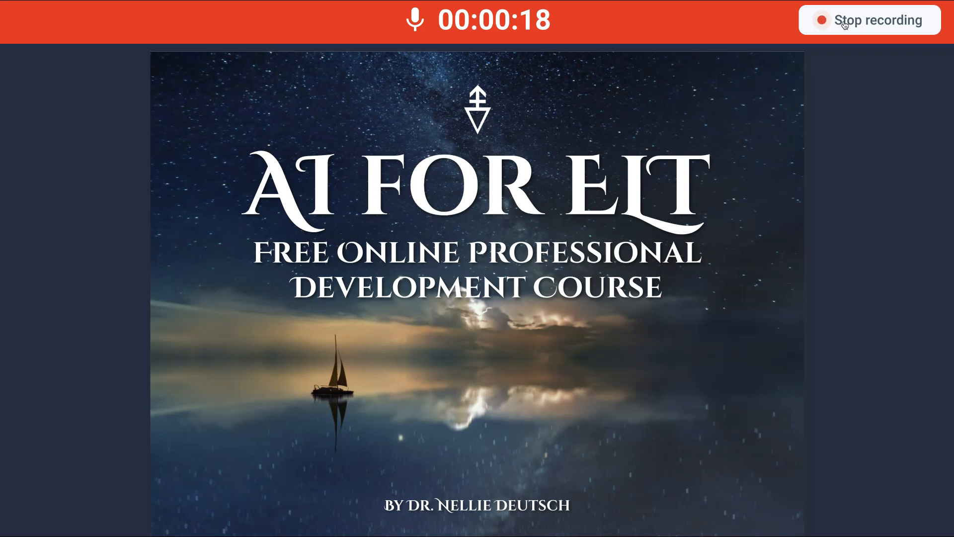
left_click(844, 22)
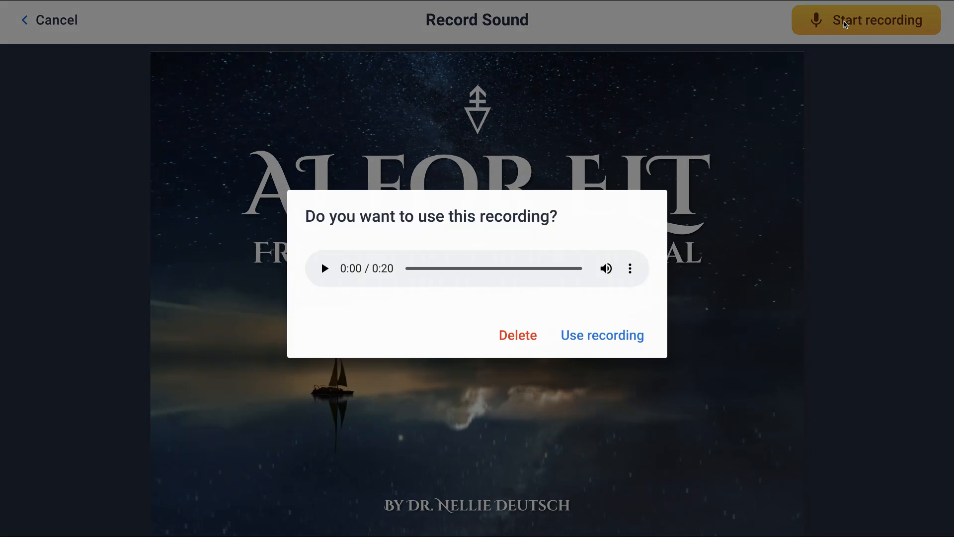
- Play back the new sound recording, check its playback options, and use it on the cover
left_click(324, 268)
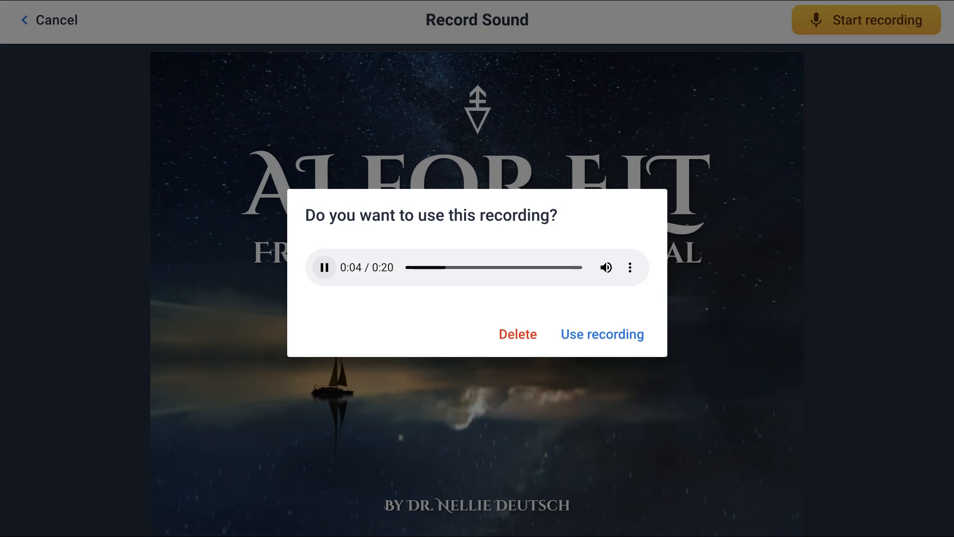
left_click(630, 267)
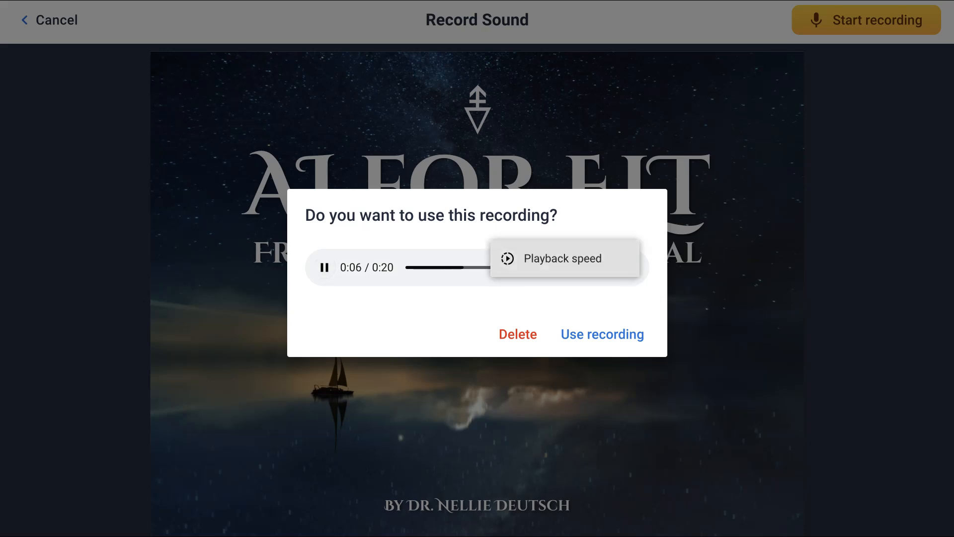
key("Escape")
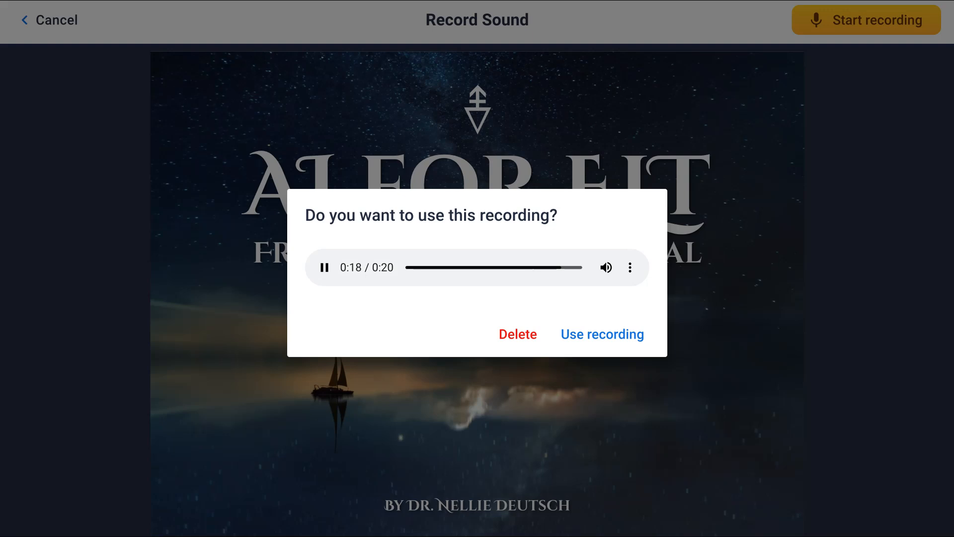
left_click(602, 334)
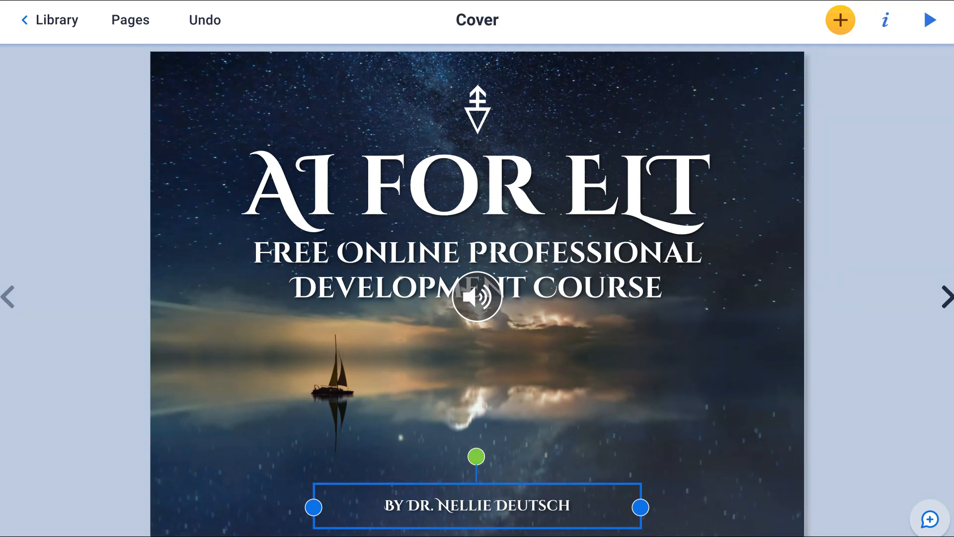
- Open the book's page overview and examine the options for the cover and page 2, including the page templates available for insertion
left_click(130, 20)
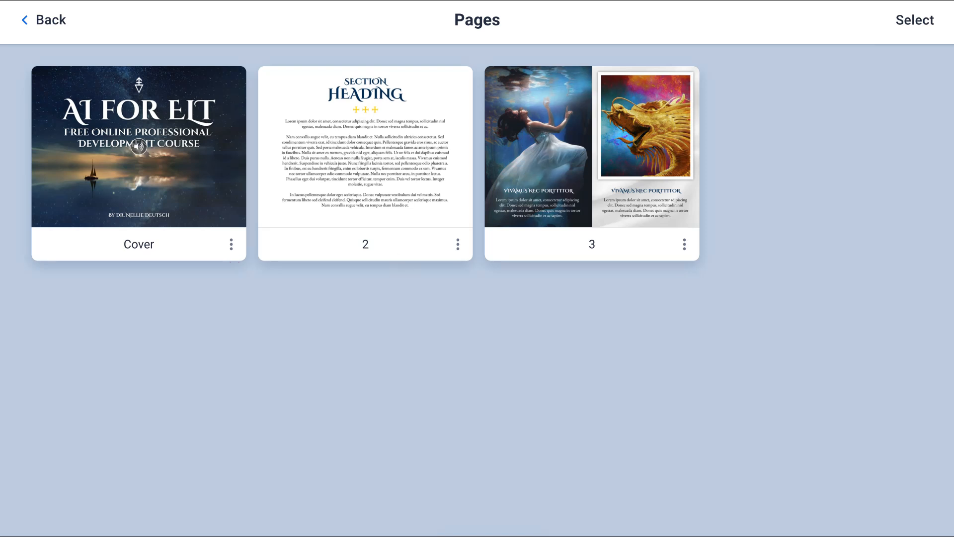
left_click(231, 244)
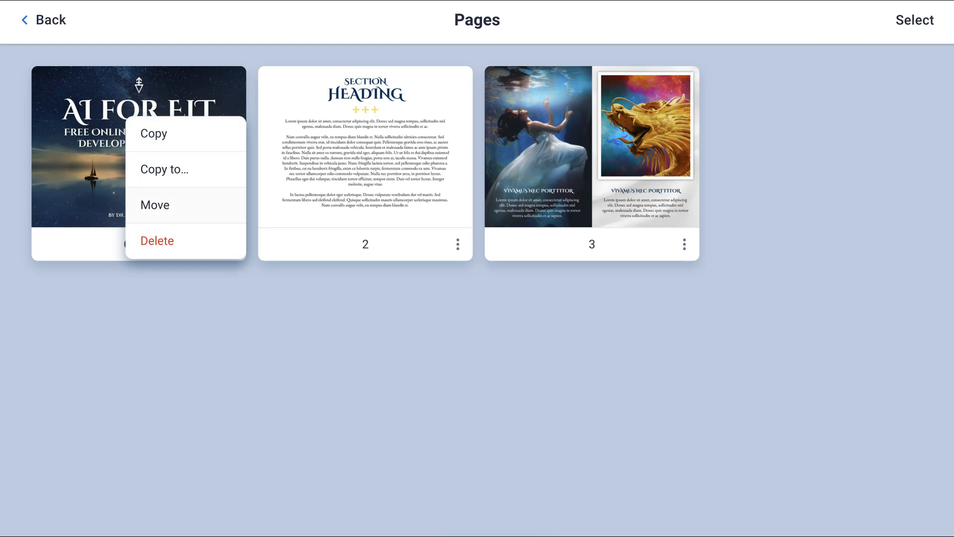
left_click(458, 244)
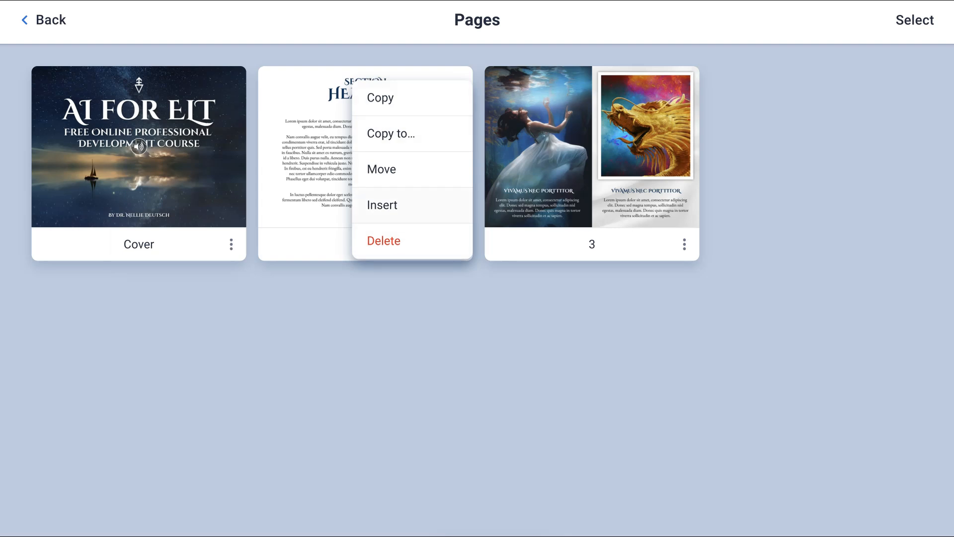
left_click(384, 207)
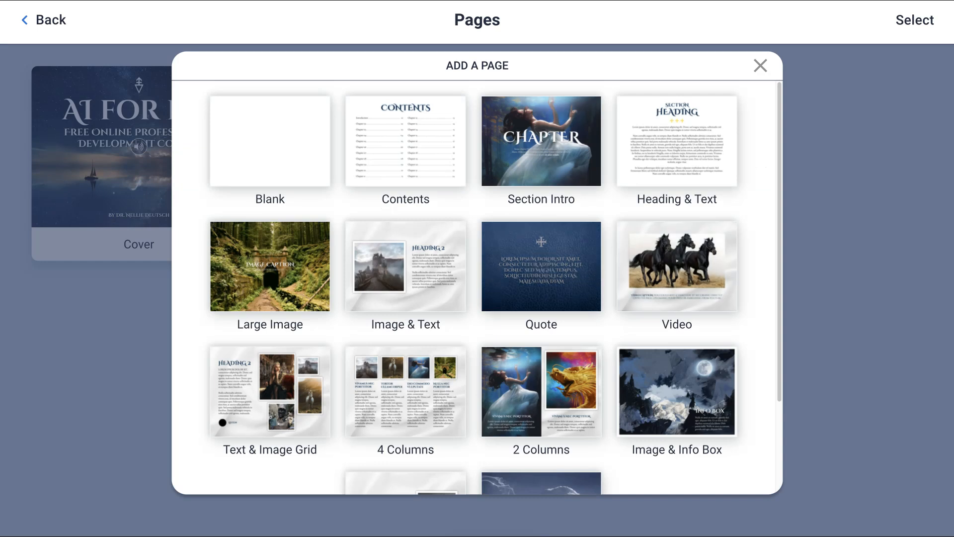
scroll(541, 267, "down", 3)
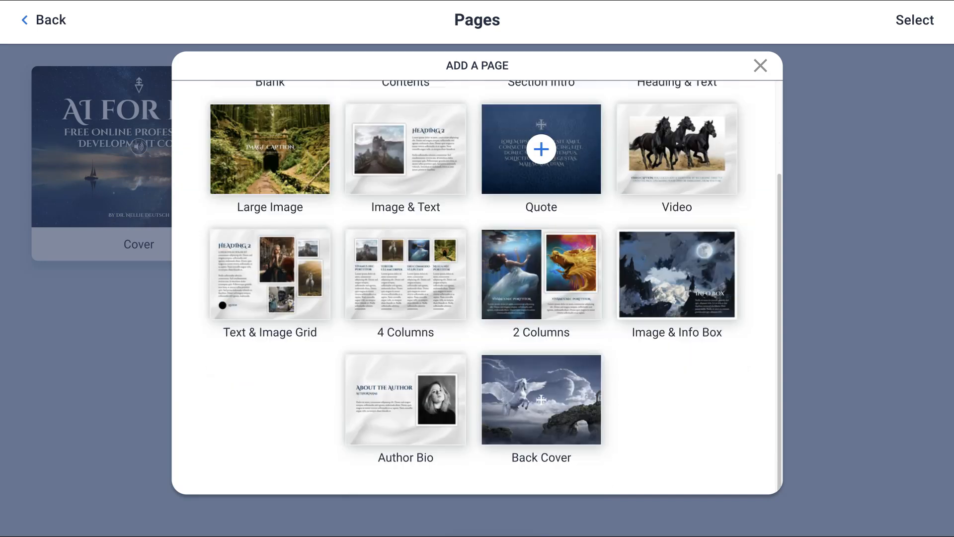
scroll(541, 273, "up", 3)
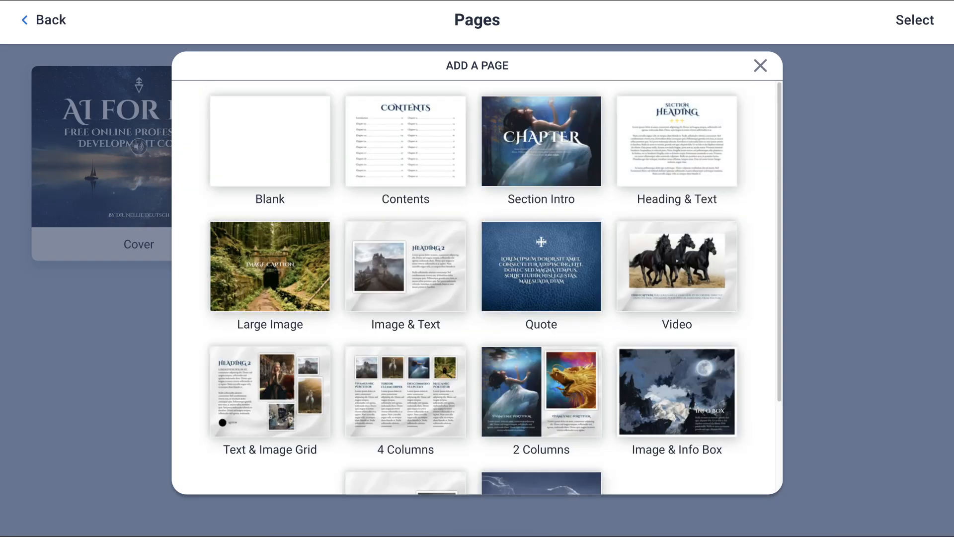
left_click(760, 68)
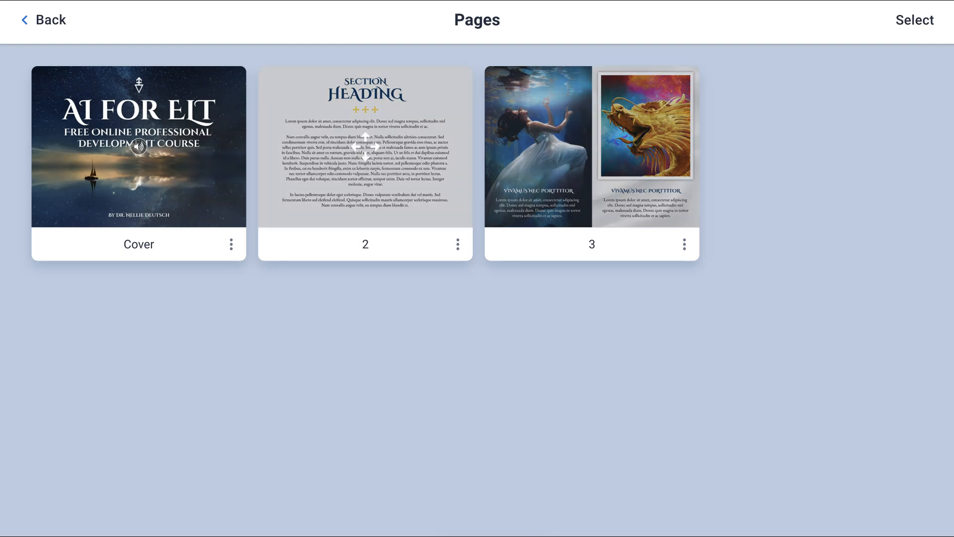
left_click(457, 244)
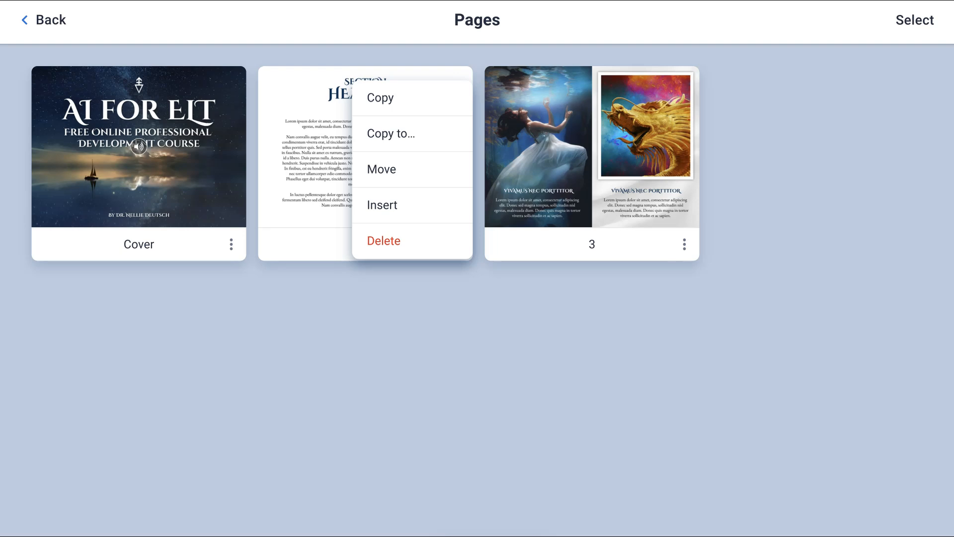
key("Escape")
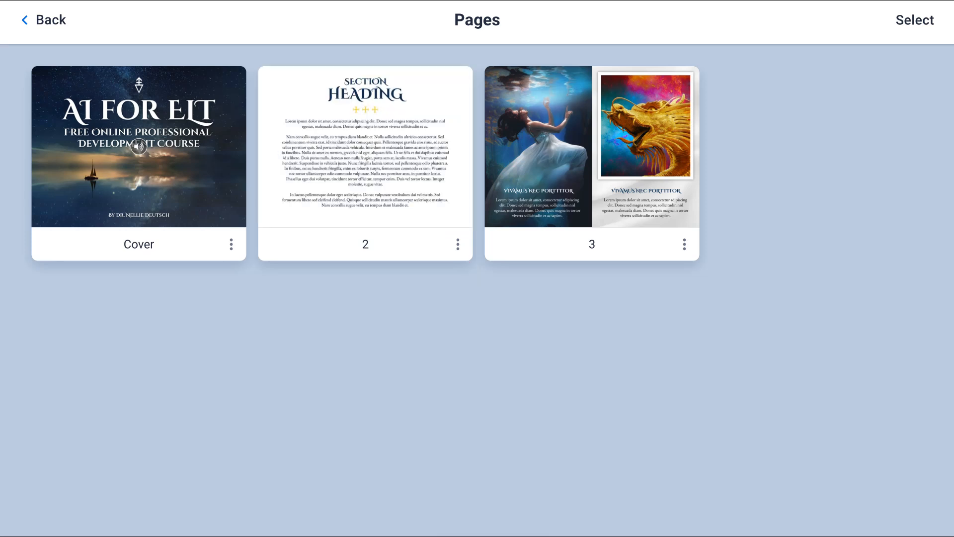
- Insert a Contents page from the theme's templates between the cover and the Section Heading page
left_click(457, 244)
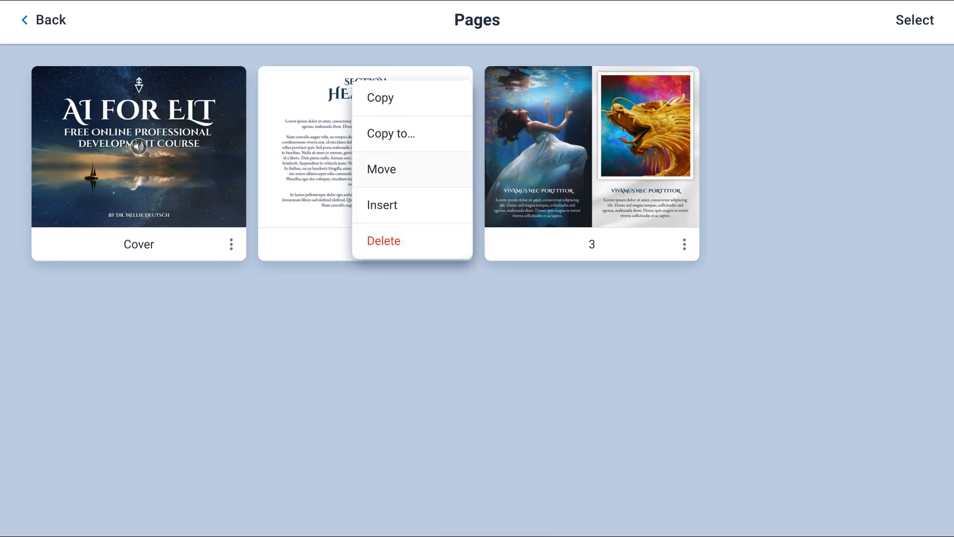
left_click(382, 205)
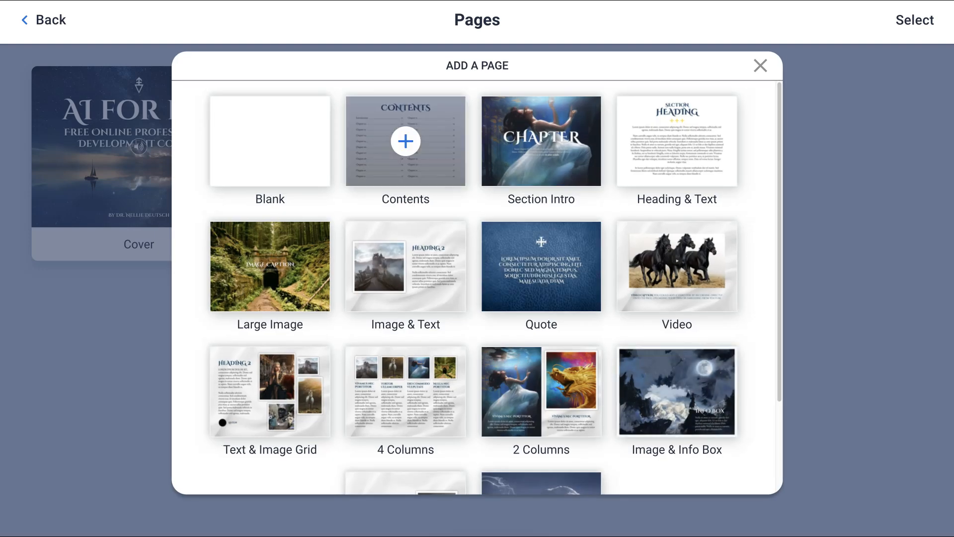
left_click(405, 141)
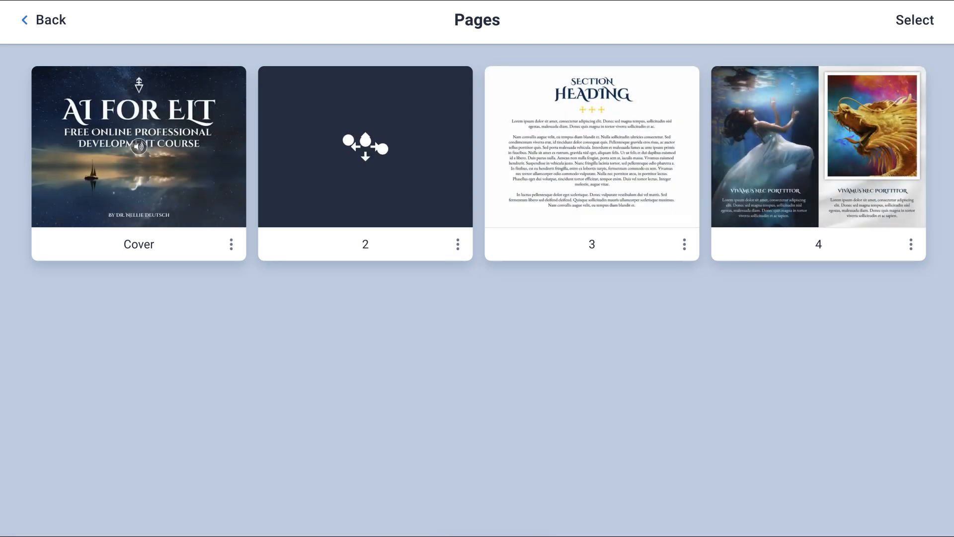
- Open the Section Heading page in the editor and select its heading and body text boxes in turn
left_click(592, 146)
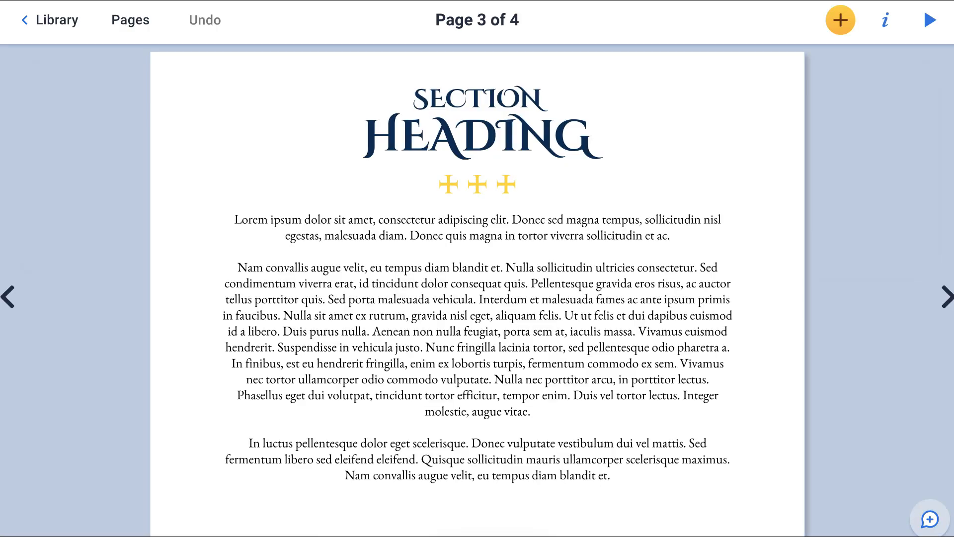
left_click(435, 90)
left_click(476, 139)
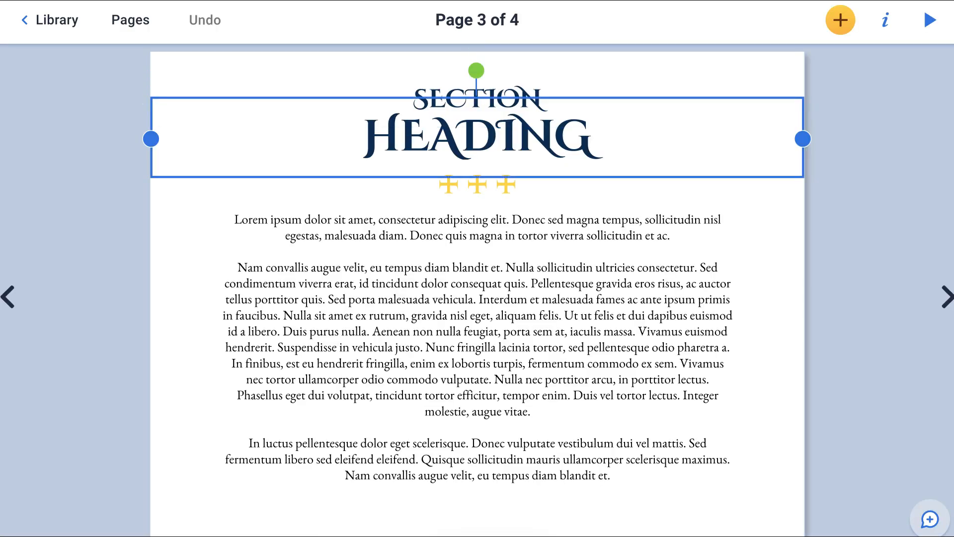
left_click(477, 299)
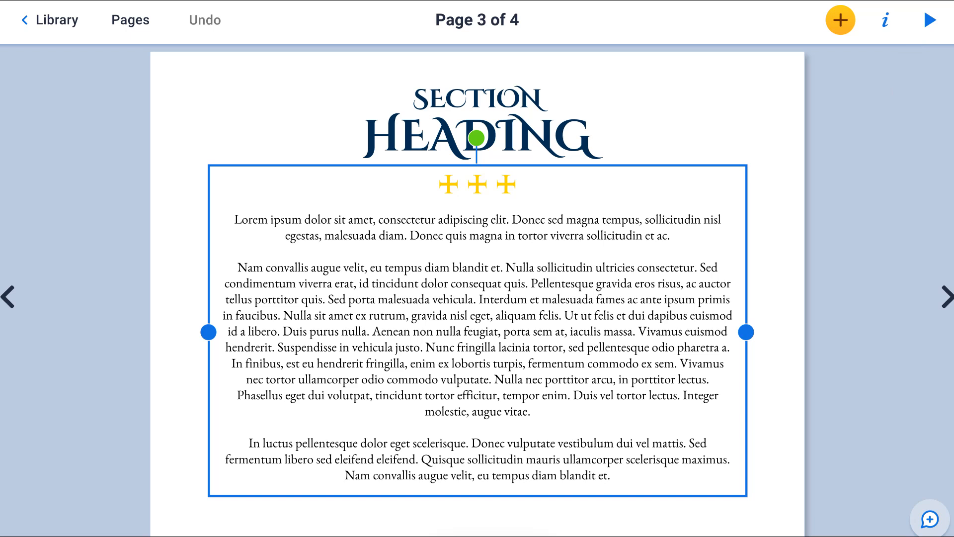
- Preview the book in reading mode, going back to the cover and then forward through the pages to the end
double_click(930, 20)
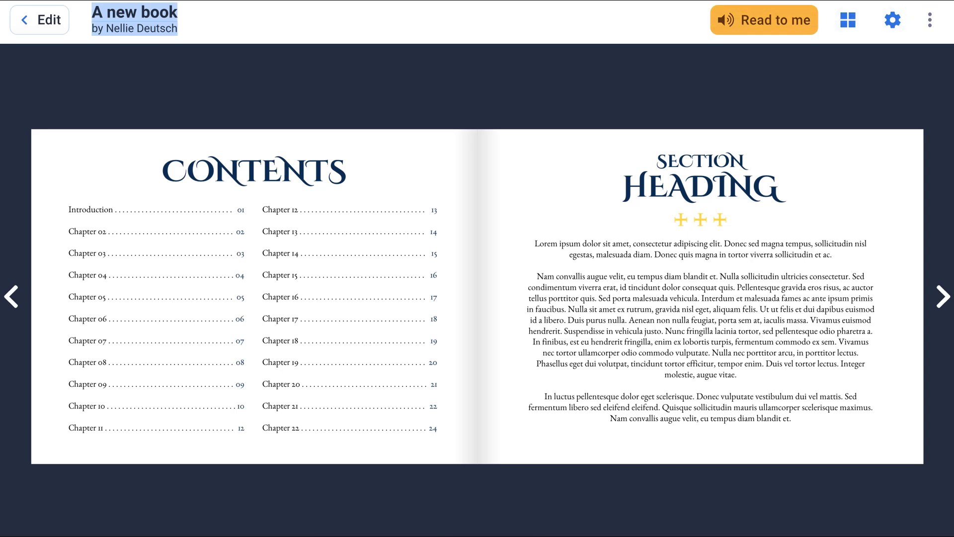
left_click(11, 297)
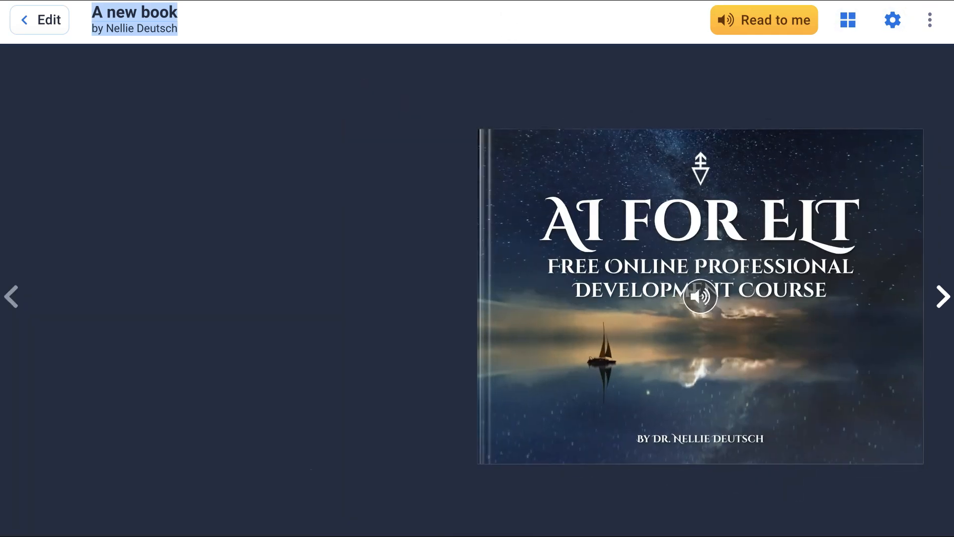
left_click(941, 297)
left_click(941, 296)
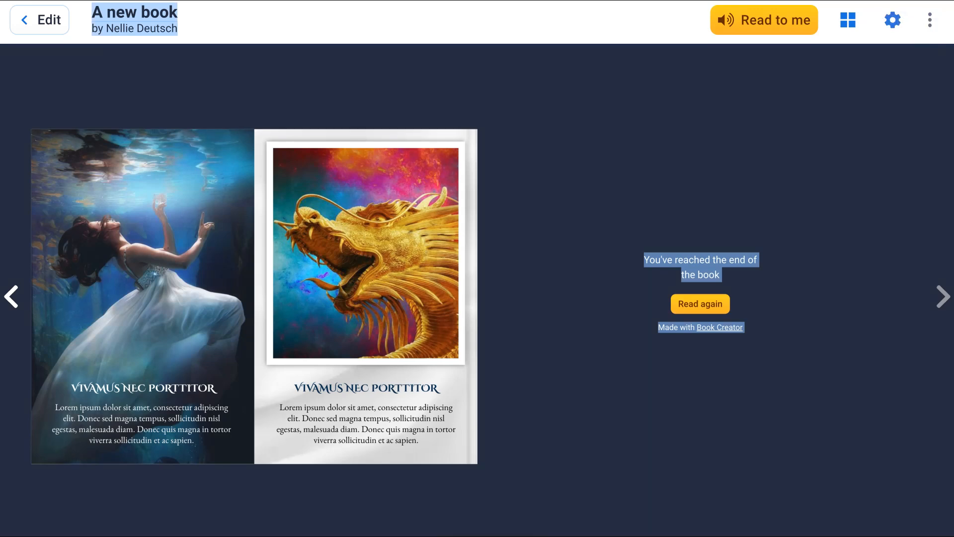
- Examine the reading view's full screen, ebook download and print options, and show all pages as thumbnails
left_click(930, 20)
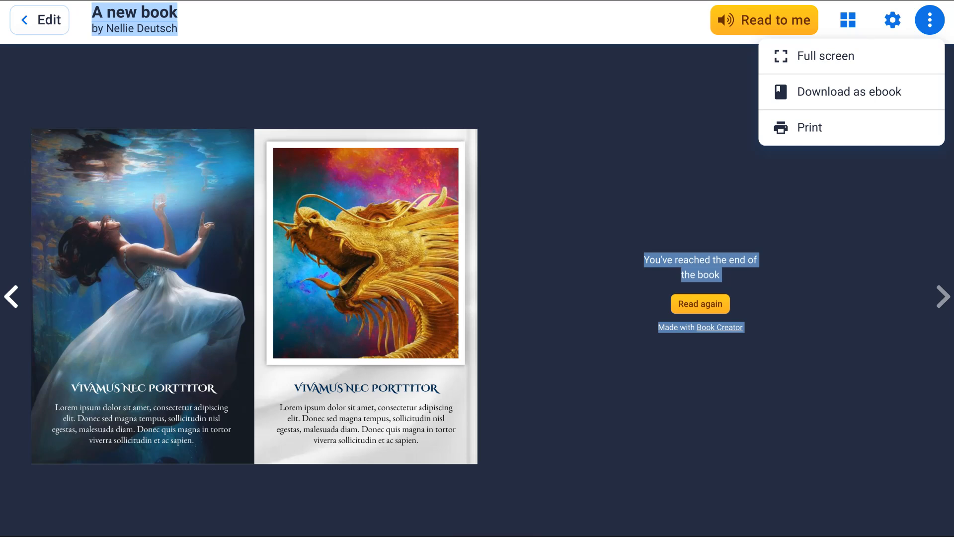
left_click(847, 20)
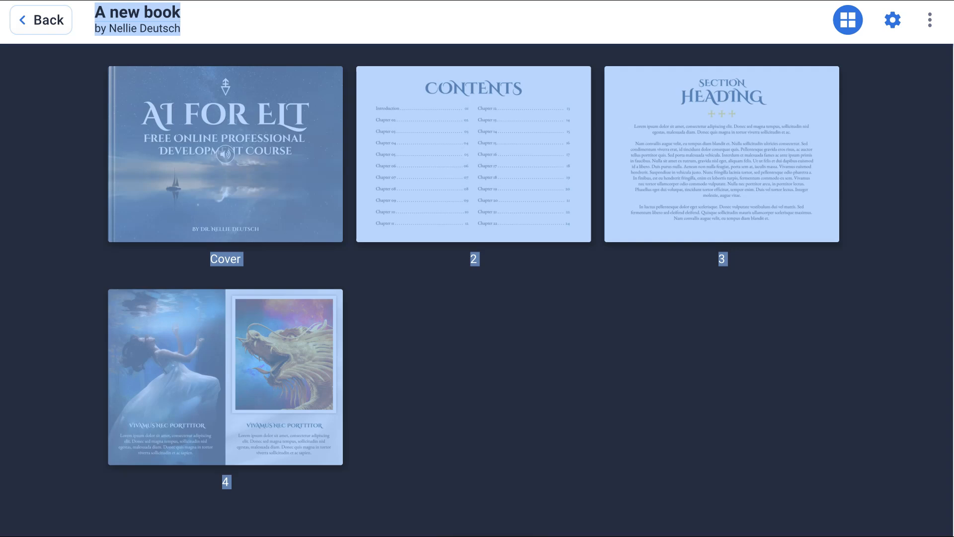
left_click(930, 20)
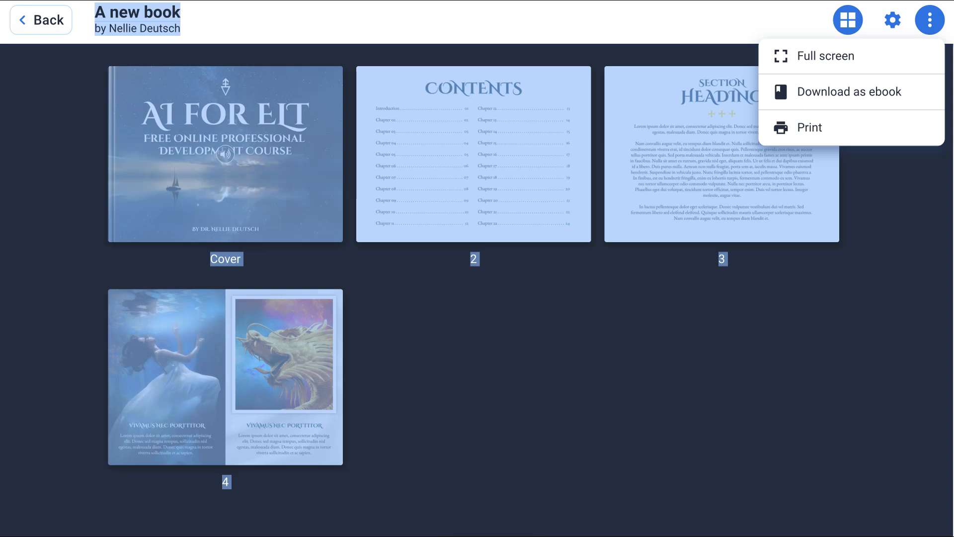
- Save the current display and Read to me settings as the default for this book and close the settings
left_click(892, 20)
left_click(893, 20)
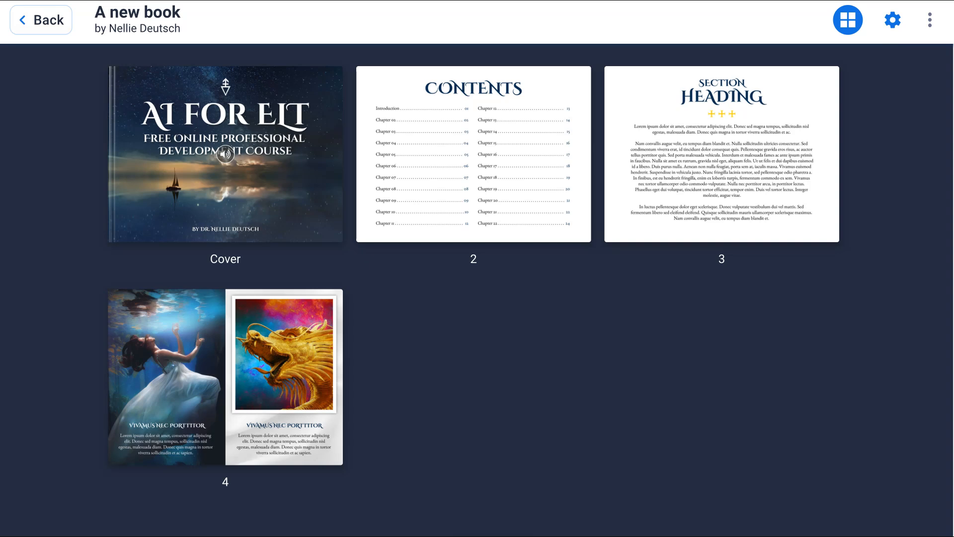
left_click(892, 21)
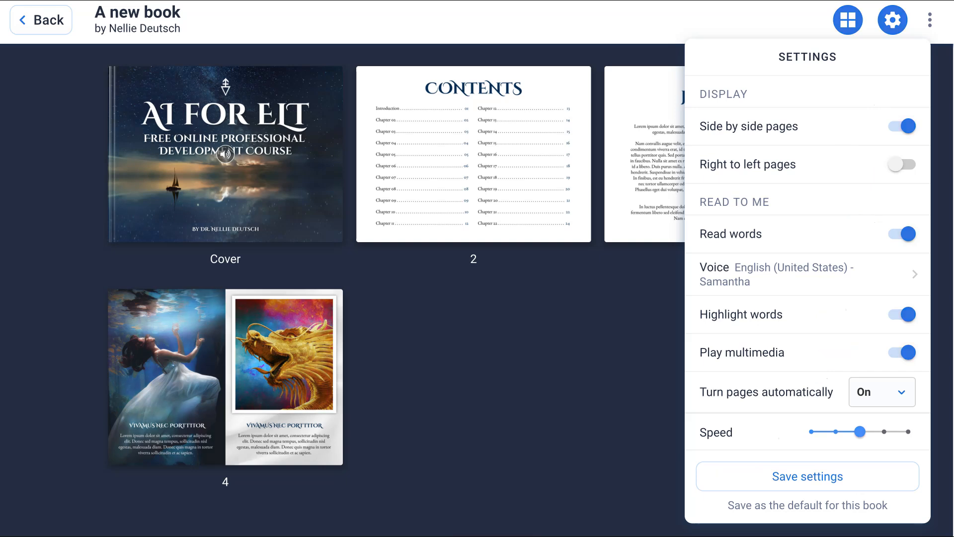
left_click(808, 476)
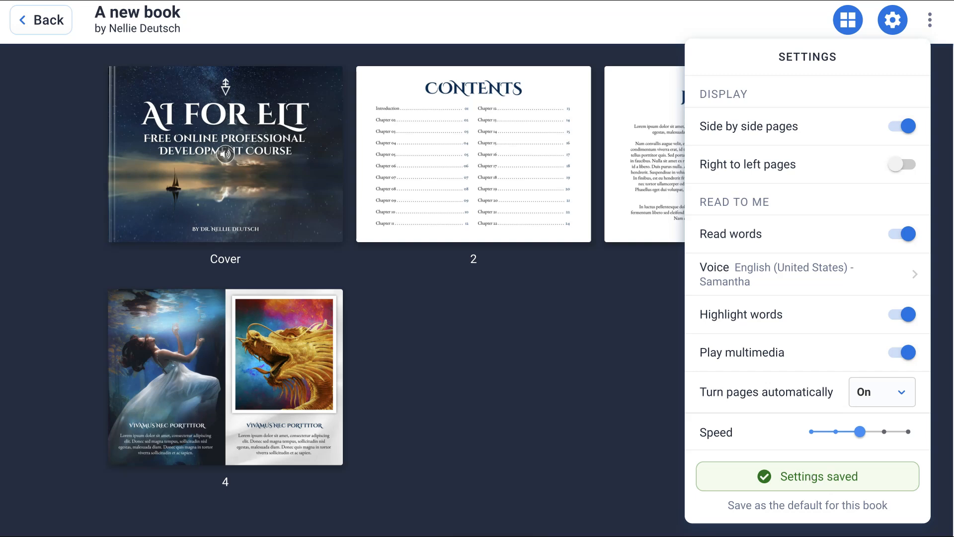
key("Escape")
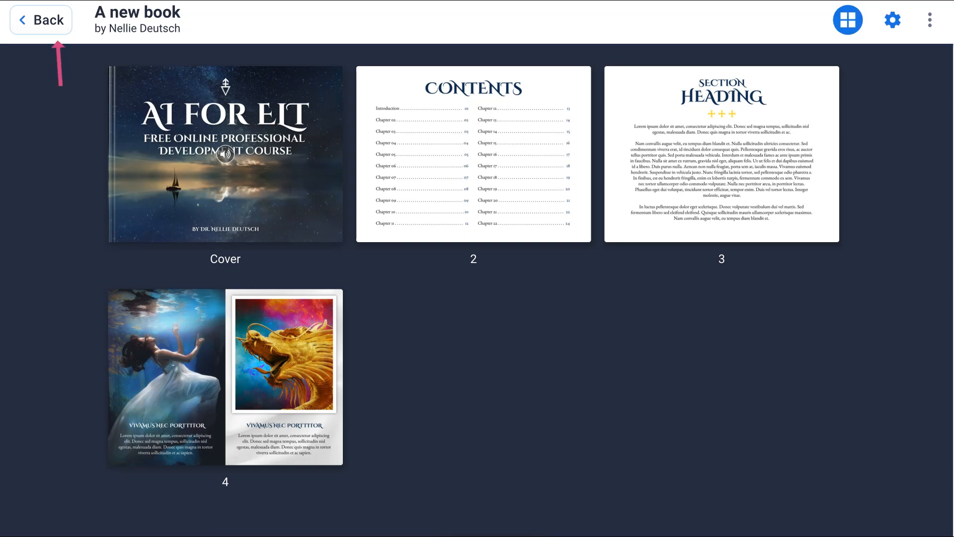
- Leave the book preview and return from the page editor to the teacher dashboard's libraries
left_click(26, 20)
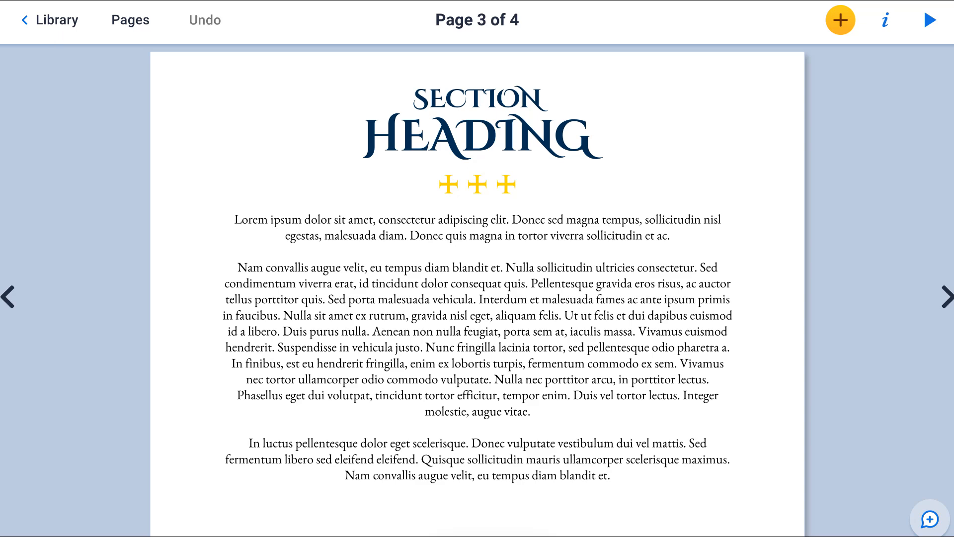
left_click(49, 20)
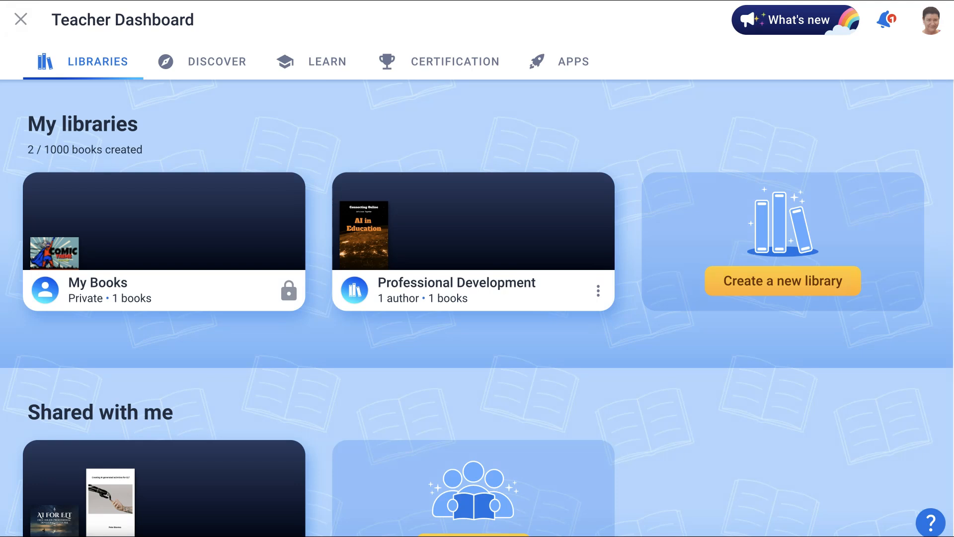
- Open the shared AI library and look through its two books
scroll(477, 268, "down", 1)
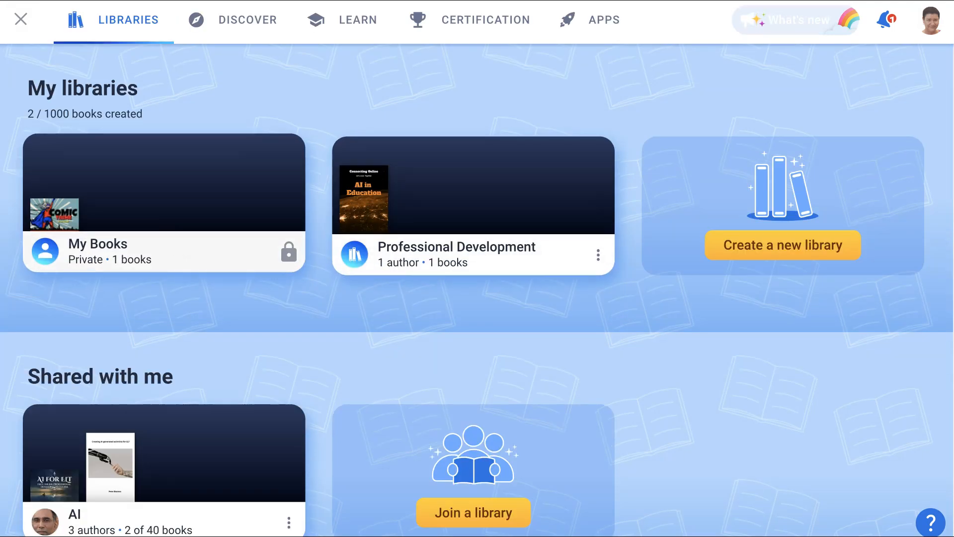
scroll(477, 269, "down", 1)
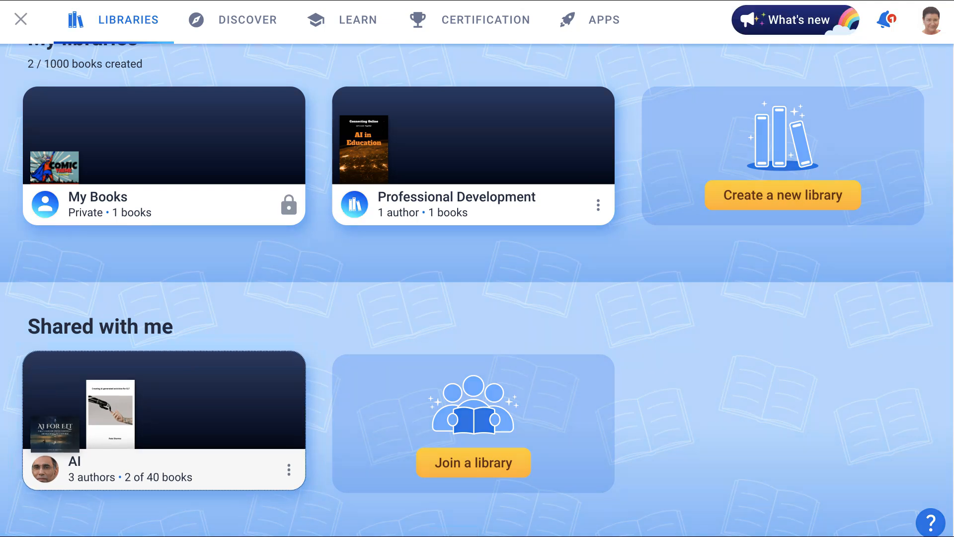
left_click(50, 425)
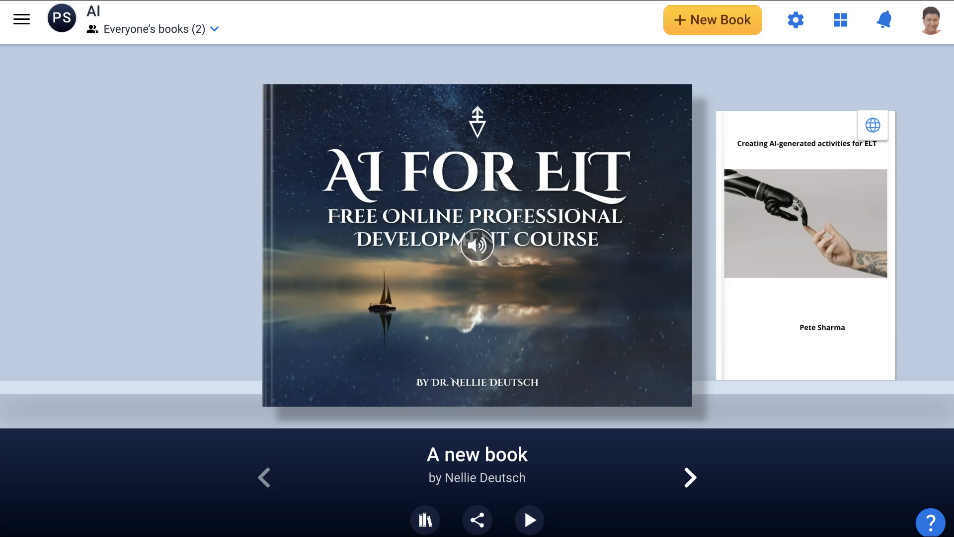
left_click(805, 245)
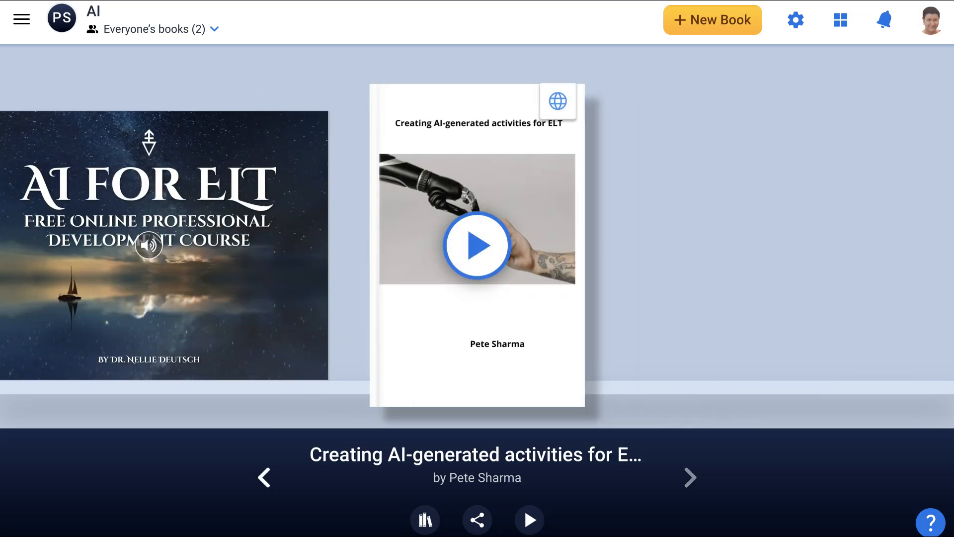
left_click(285, 159)
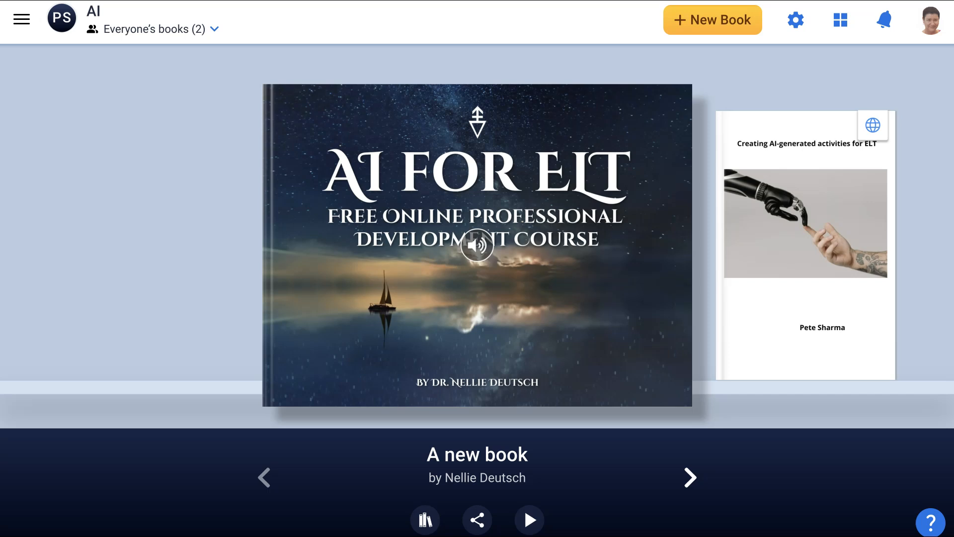
- Open the AI for ELT book in the Professional Development library and examine the media, shapes and additional items that can be inserted
key("ctrl+Tab")
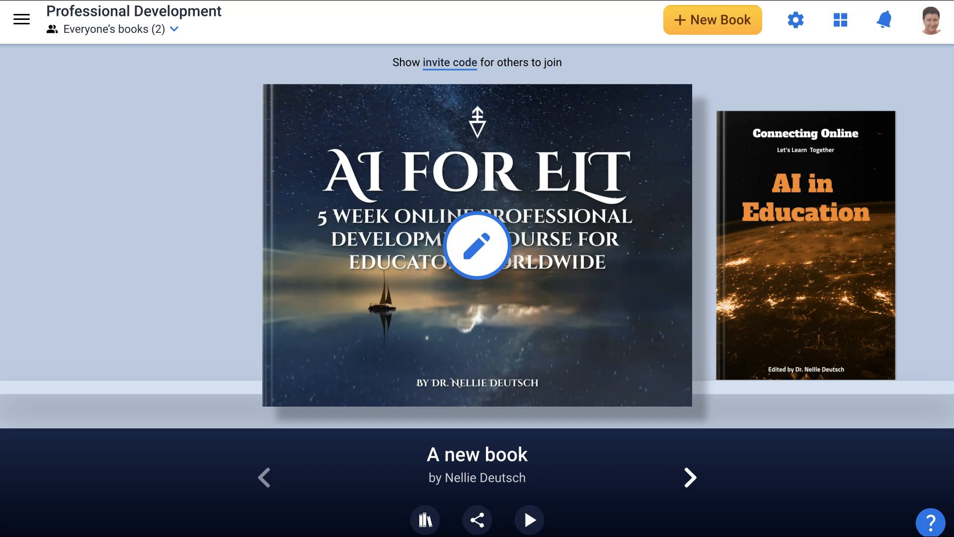
left_click(557, 135)
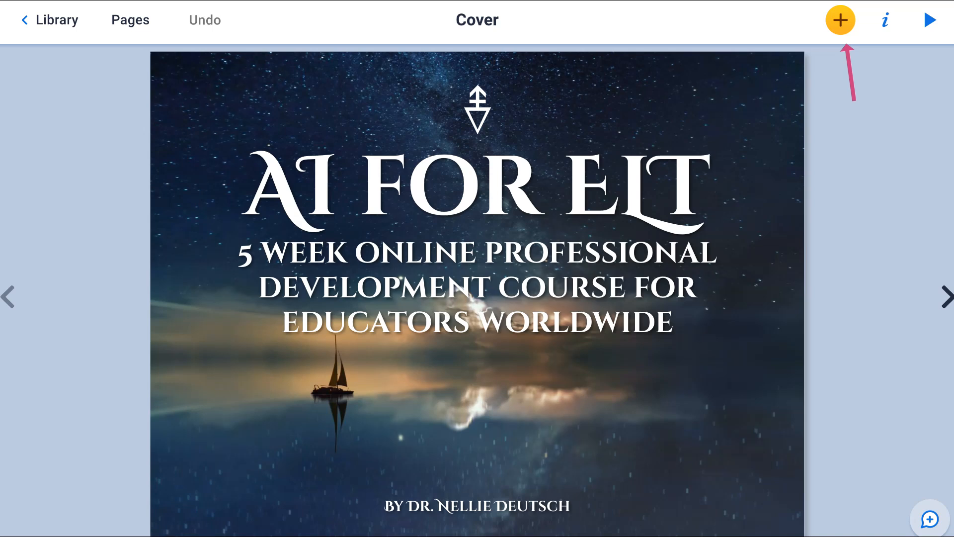
left_click(840, 20)
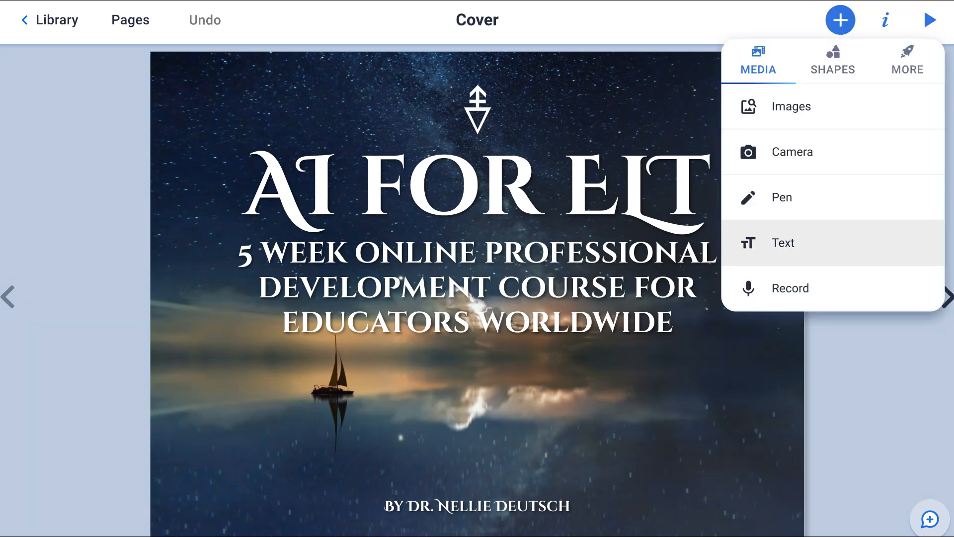
left_click(833, 60)
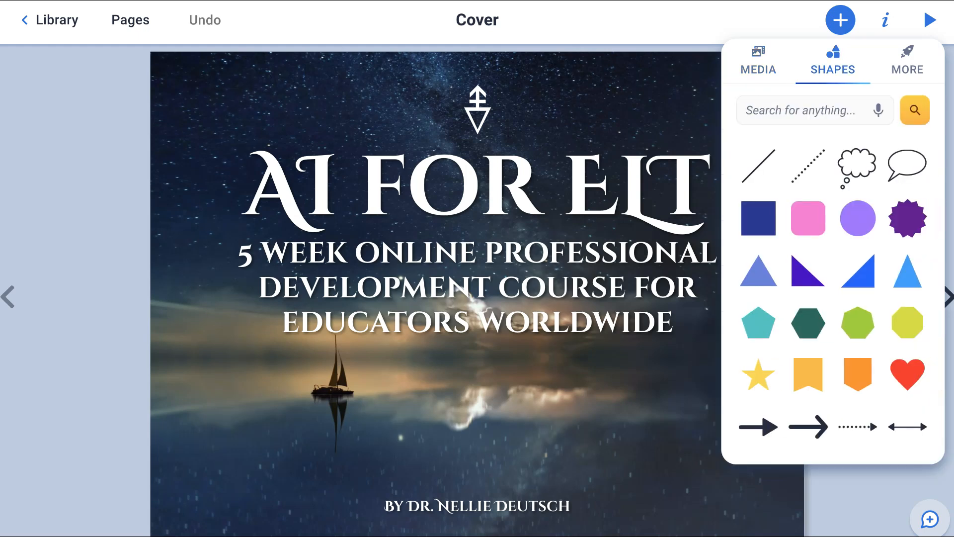
left_click(907, 60)
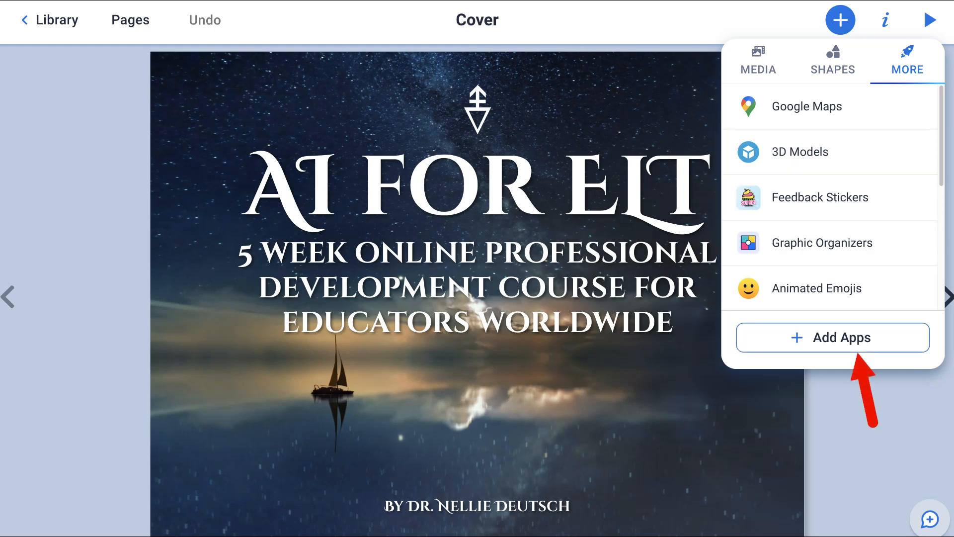
- Go to the page for adding more apps and browse the available apps
left_click(861, 342)
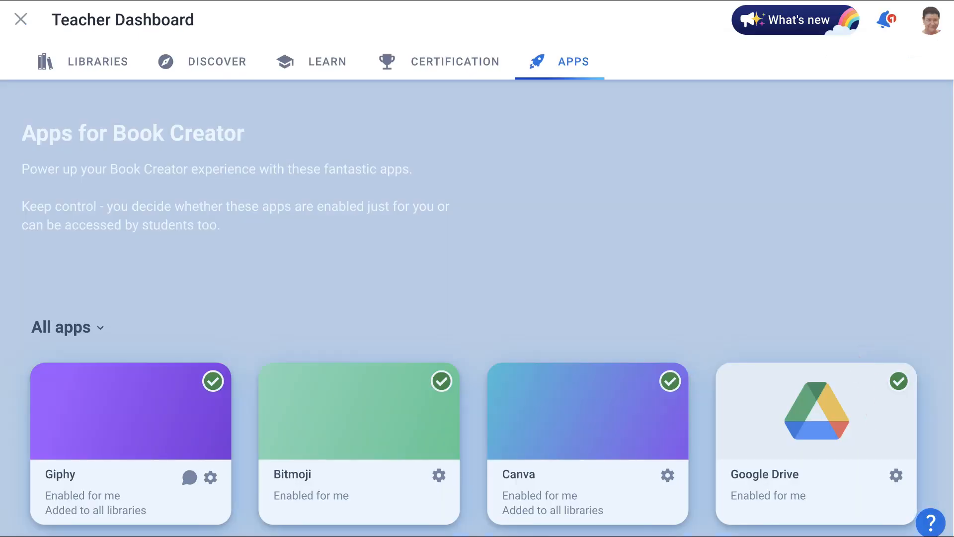
scroll(438, 239, "down", 4)
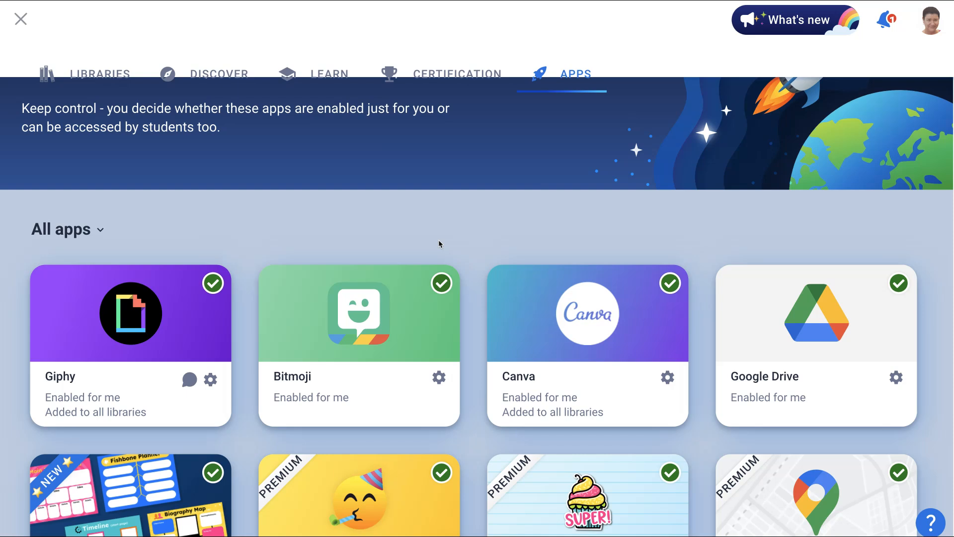
scroll(477, 268, "up", 3)
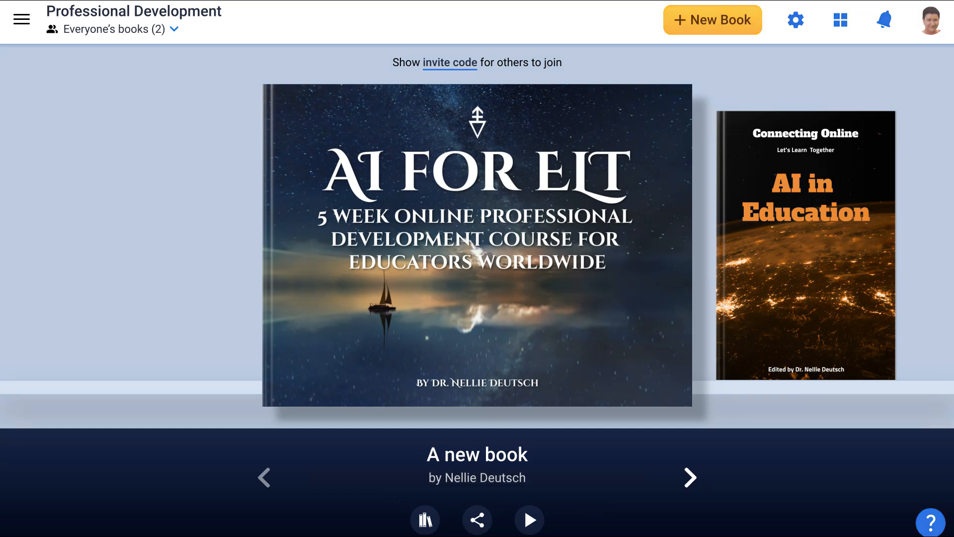
- Start publishing the 5-week course book from the Professional Development library online, giving it the title "AI for ELT"
left_click(480, 524)
left_click(480, 524)
left_click(480, 524)
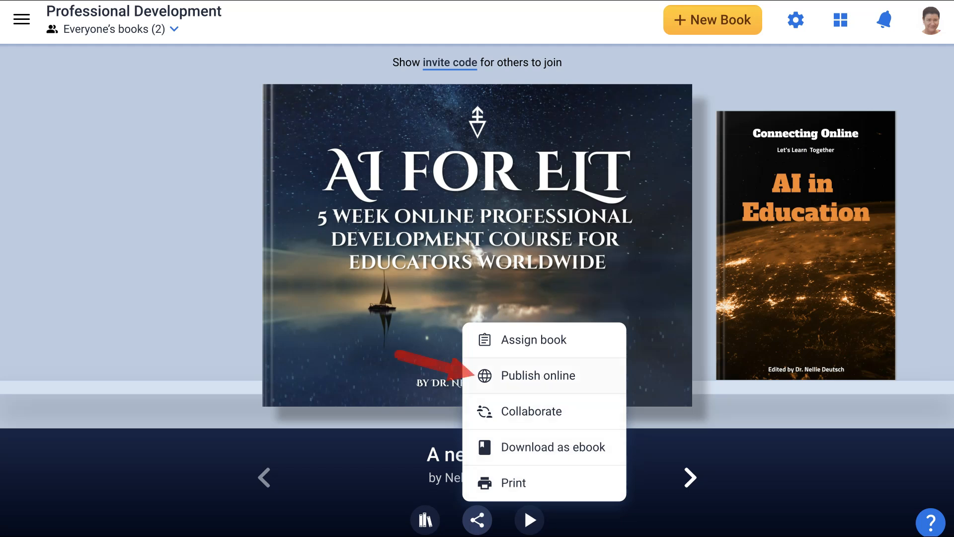
left_click(567, 377)
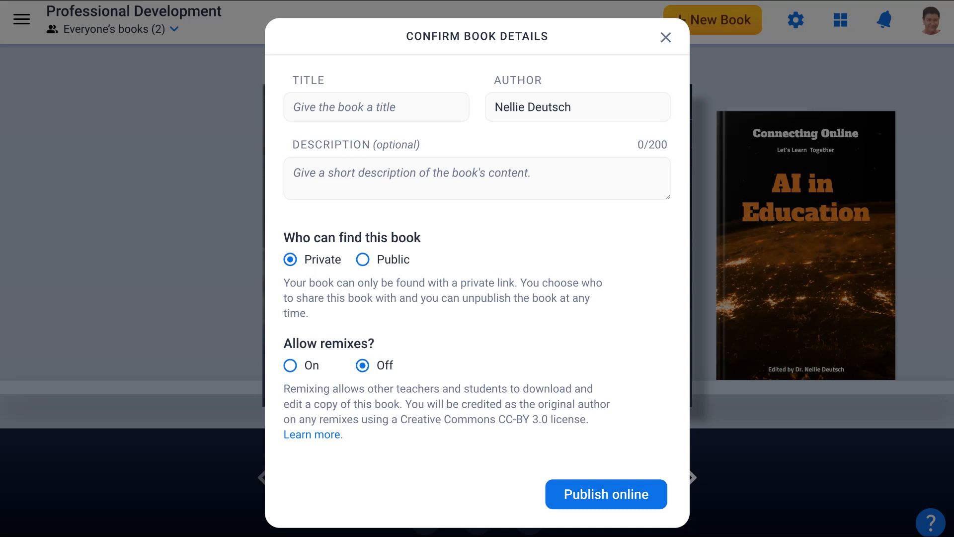
left_click(376, 107)
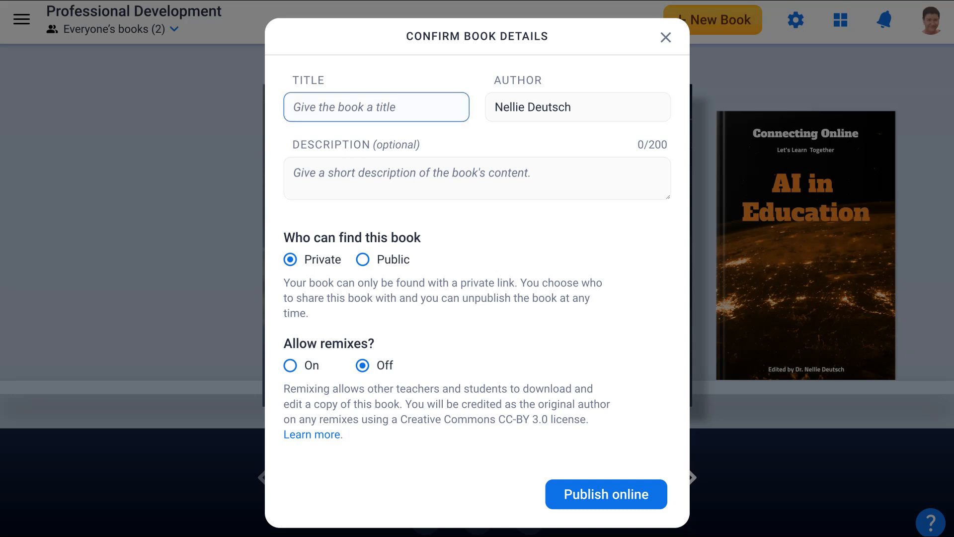
type("AI d")
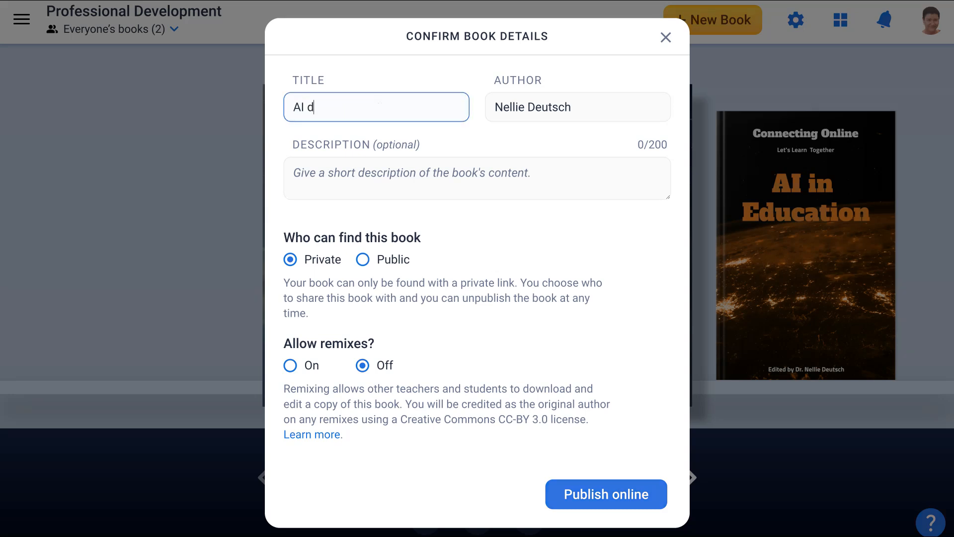
key("BackSpace")
type("for ELT")
- Add "Dr." before the author's name and enter the description "A 5-week online course"
left_click(494, 107)
type("Dr.")
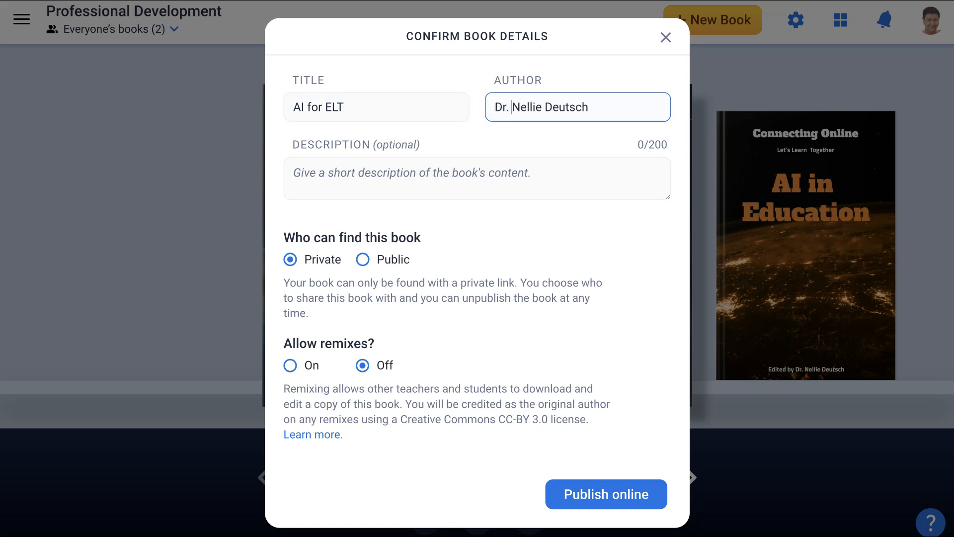
left_click(294, 173)
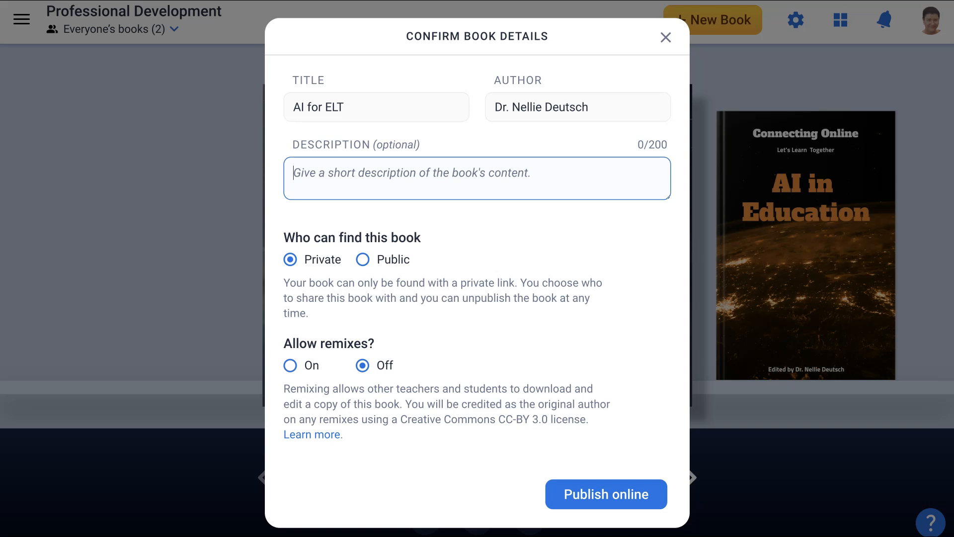
type("A ")
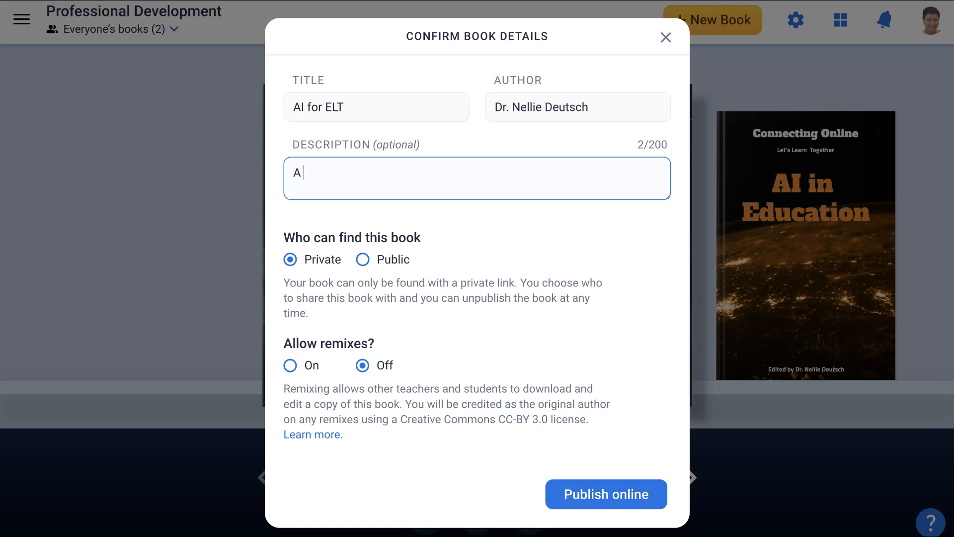
type("5-week online course")
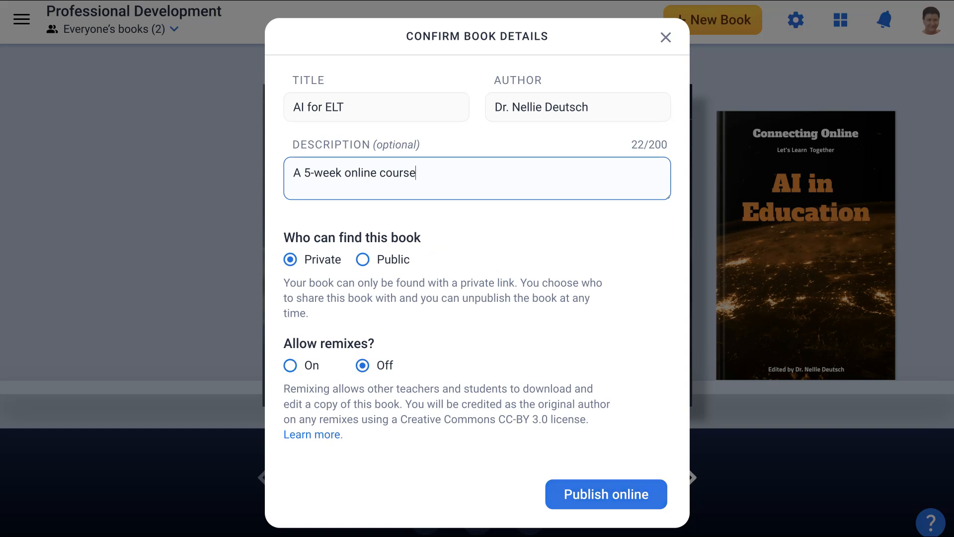
- Make the book findable as Public and publish it online
left_click(363, 259)
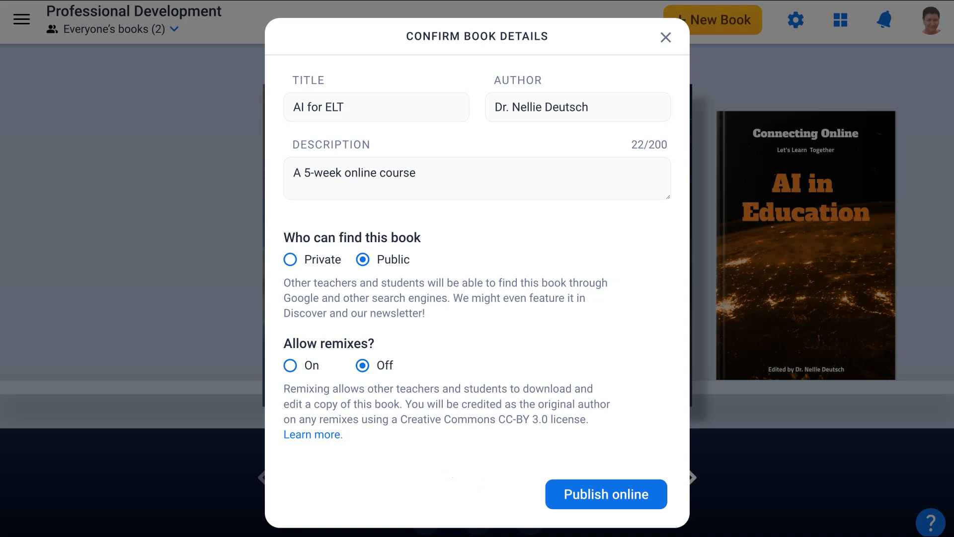
left_click(606, 494)
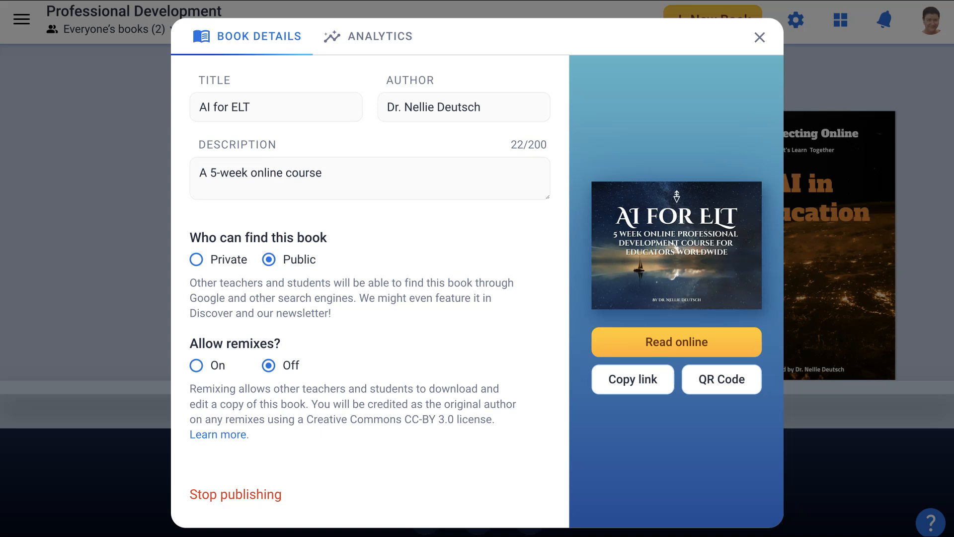
left_click_drag(210, 259, 317, 259)
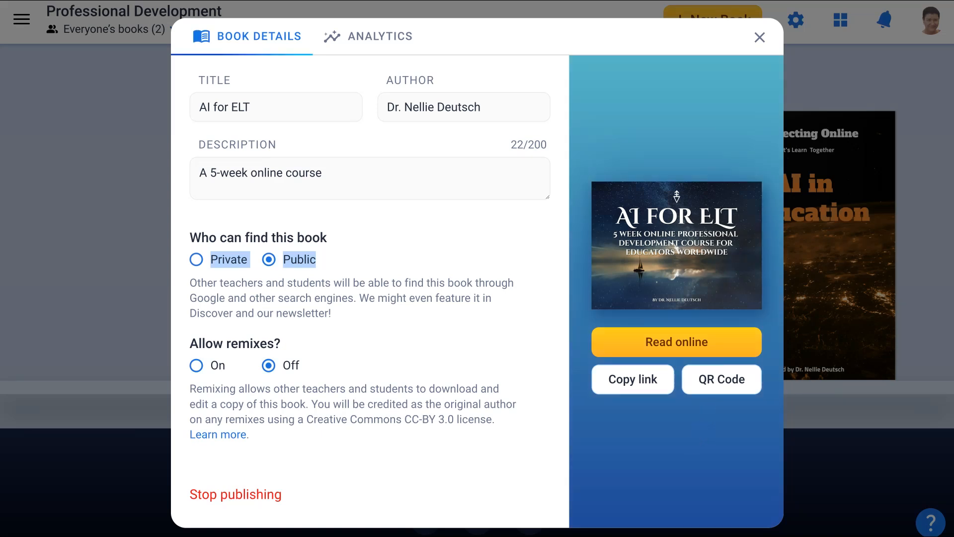
- View the printable QR code page of the published book and leave it without saving
left_click(711, 379)
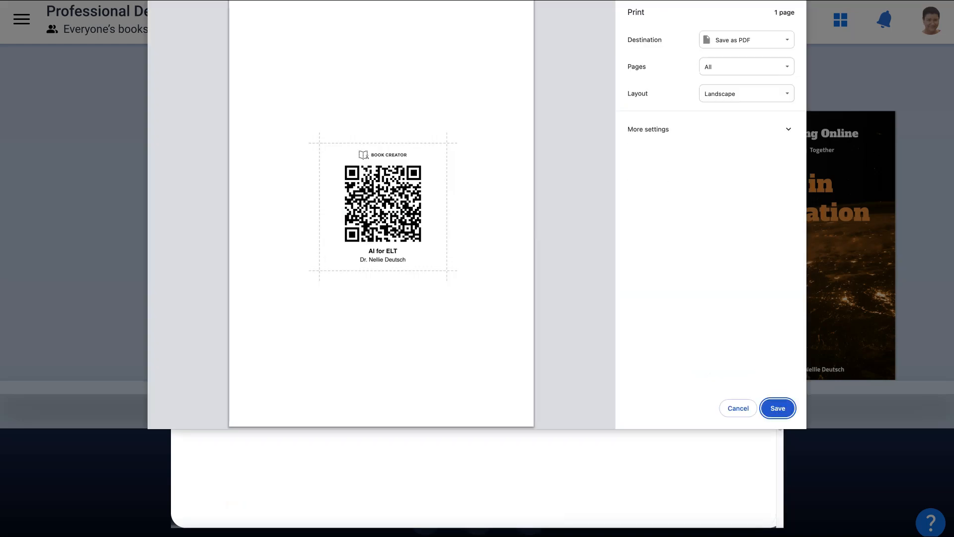
left_click(738, 408)
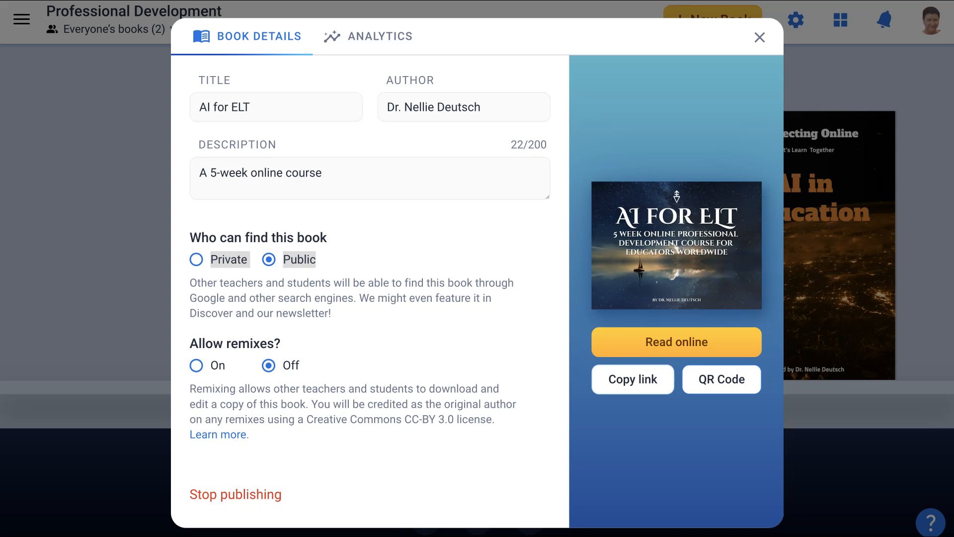
left_click(713, 380)
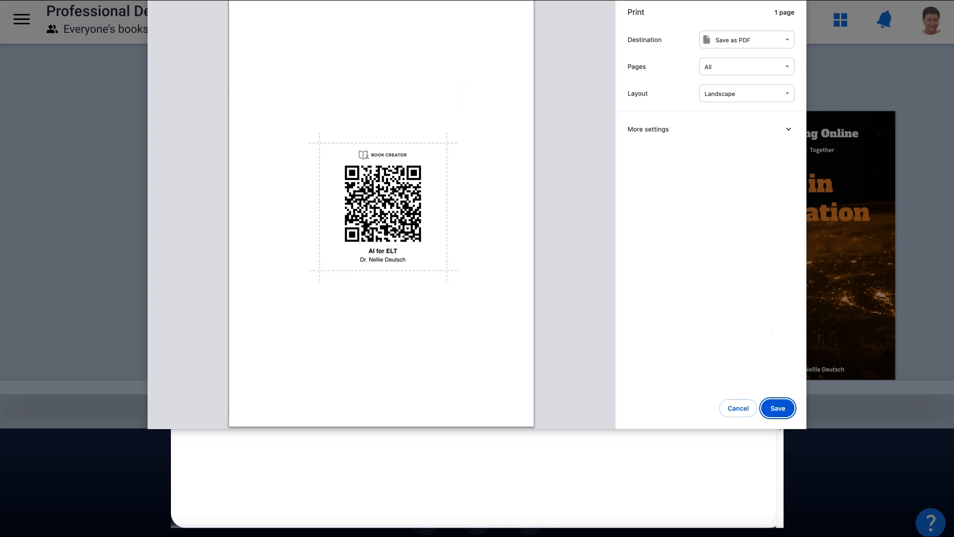
left_click(738, 408)
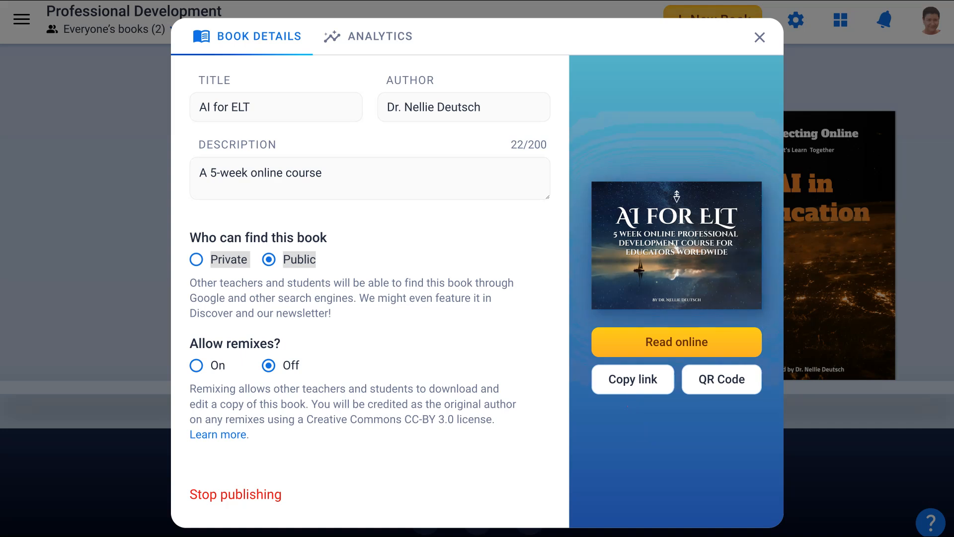
- Copy the published book's link and close its publishing details
double_click(640, 384)
left_click(640, 383)
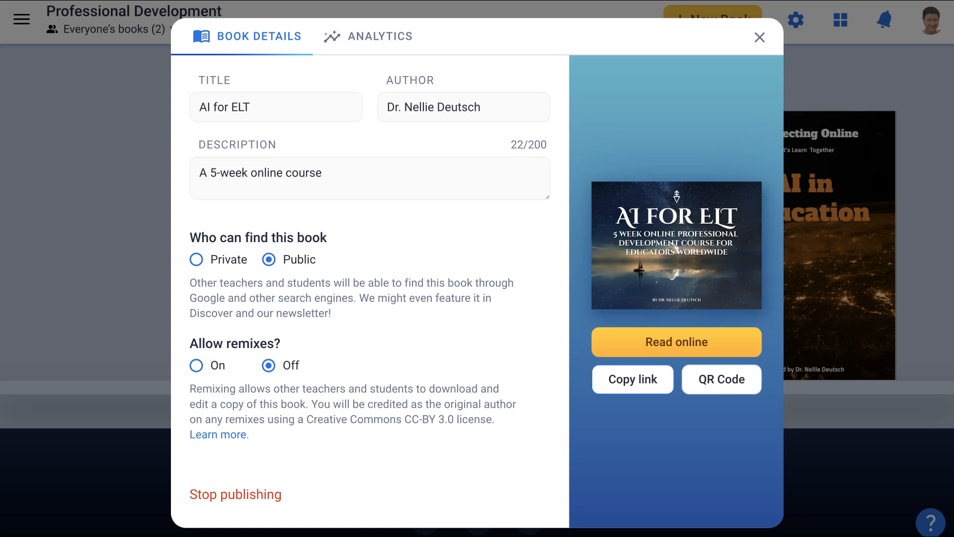
left_click(636, 380)
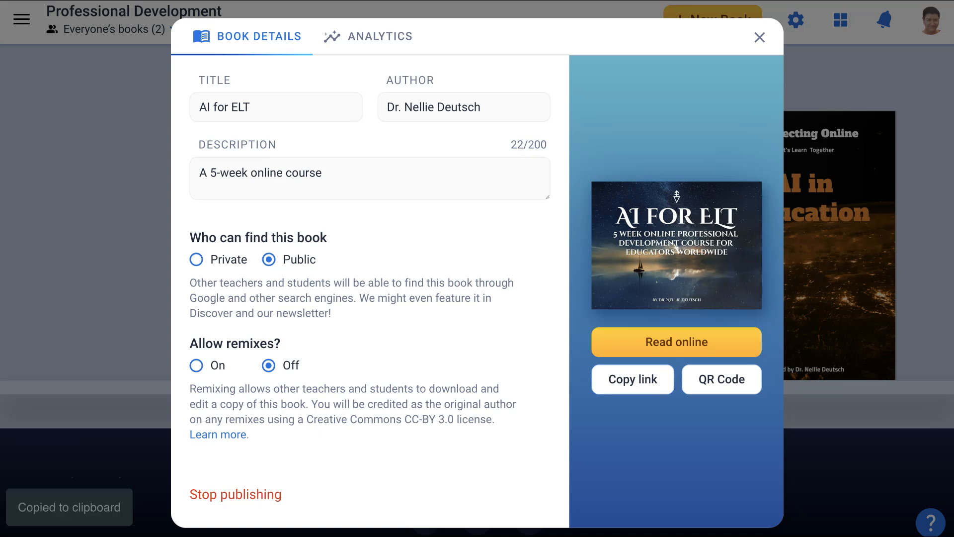
left_click(759, 38)
- Review the publishing details of the AI for ELT book again from its cover, then close them
mouse_move(477, 246)
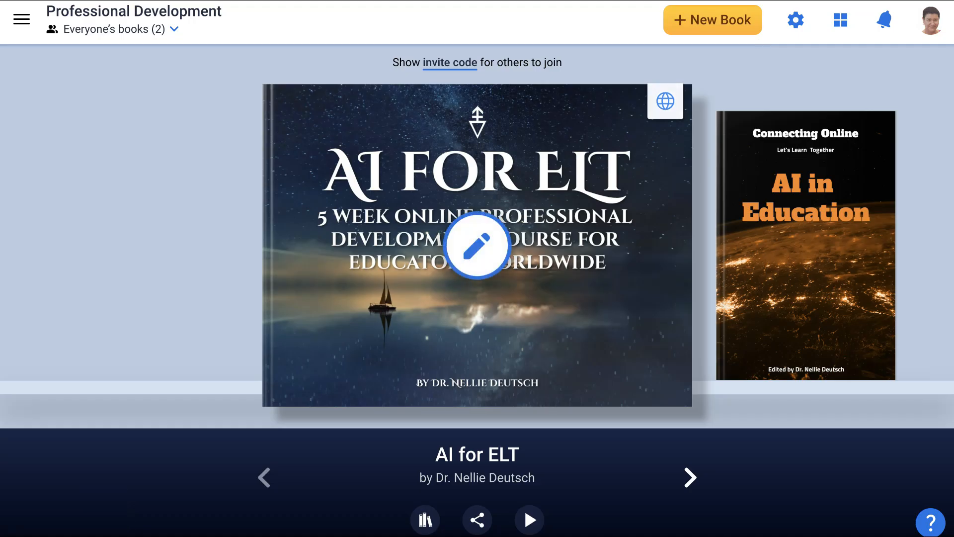
left_click(666, 101)
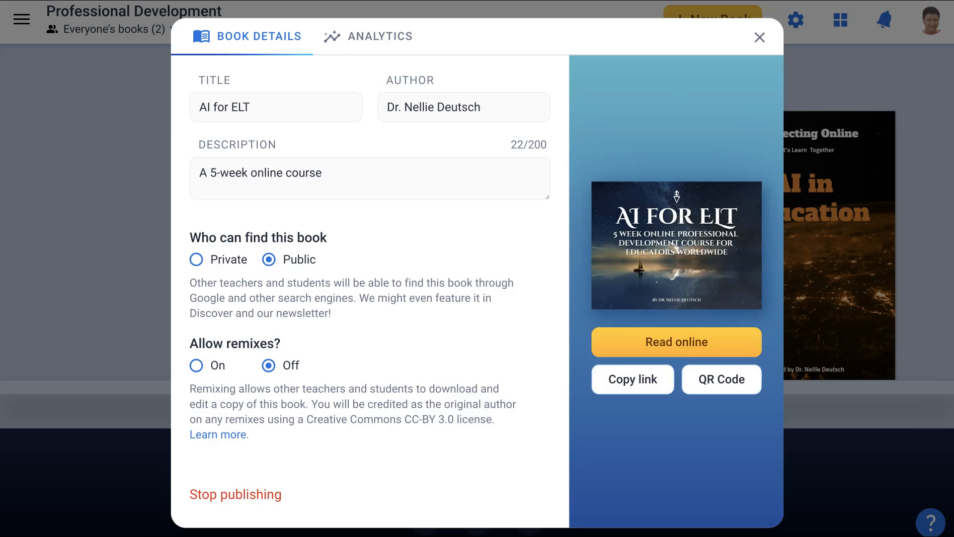
left_click(759, 37)
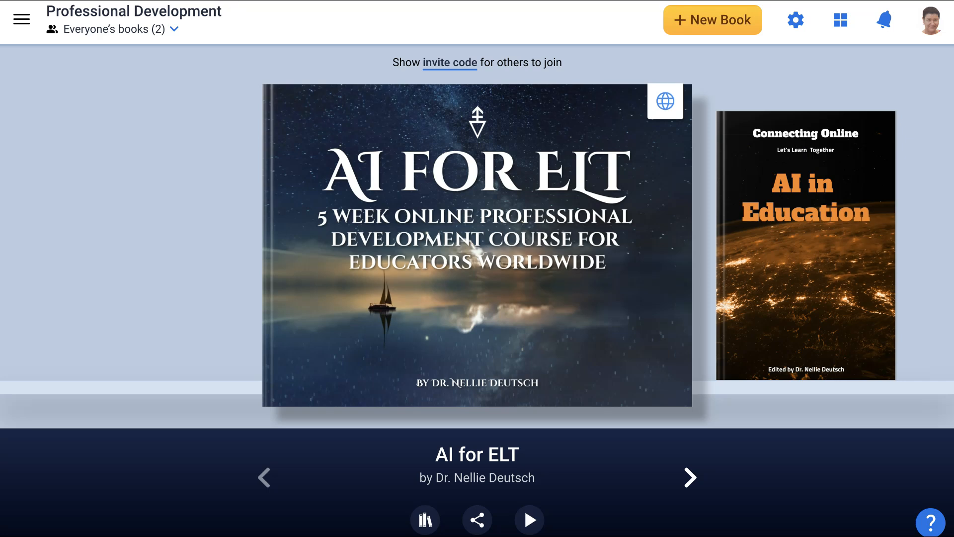
- Open the published book from its copied link in the browser
key("super+v")
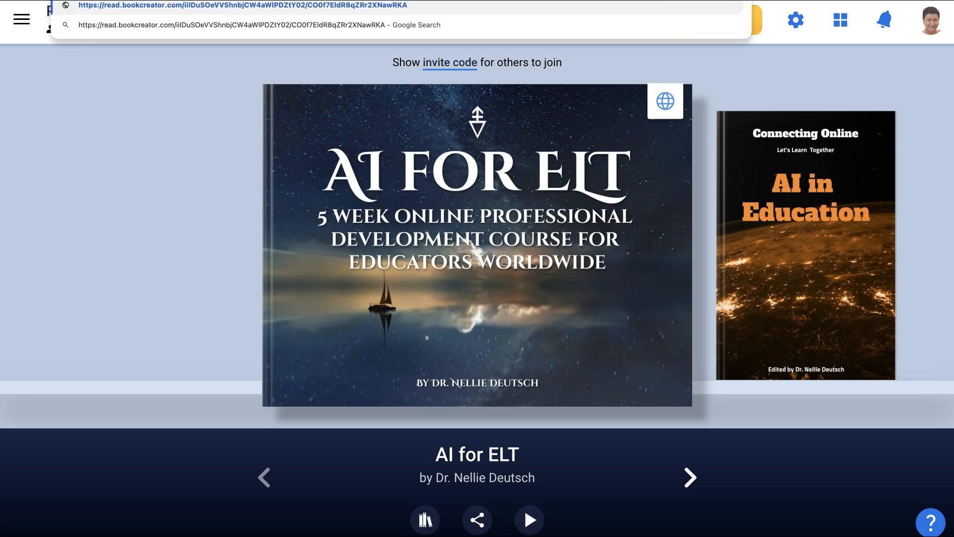
key("Return")
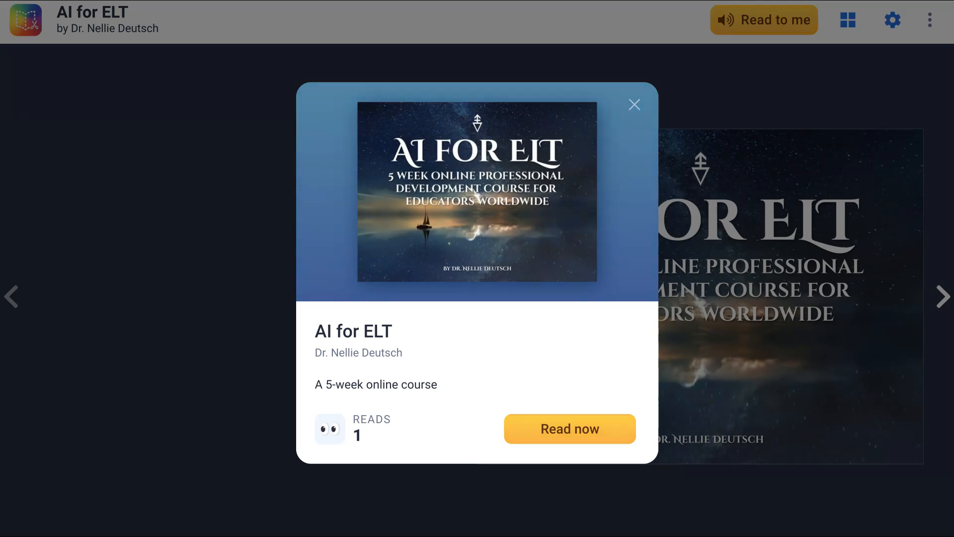
- Dismiss the AI for ELT book's introduction, page forward past its cover to the castle spread, and open its additional options
key("Escape")
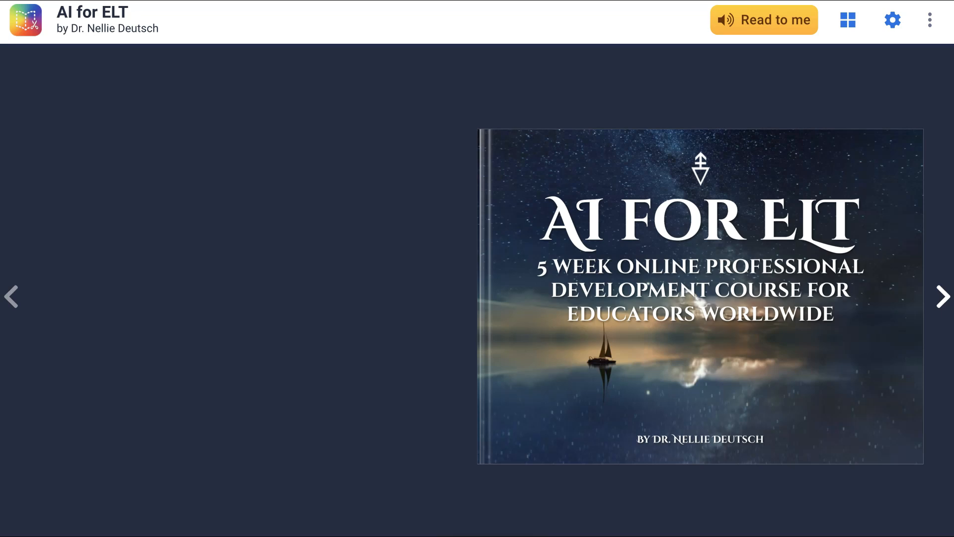
key("Right")
key("Right")
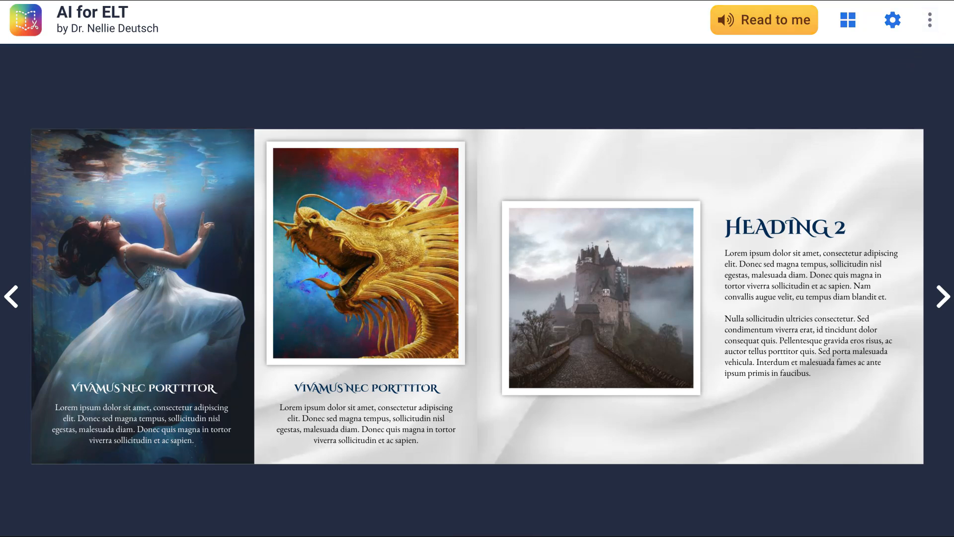
left_click(929, 20)
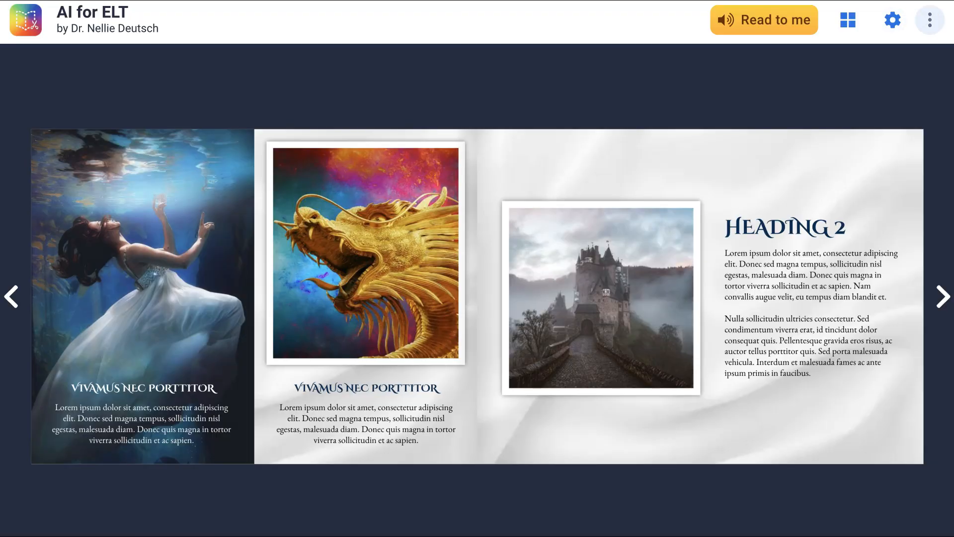
left_click(930, 20)
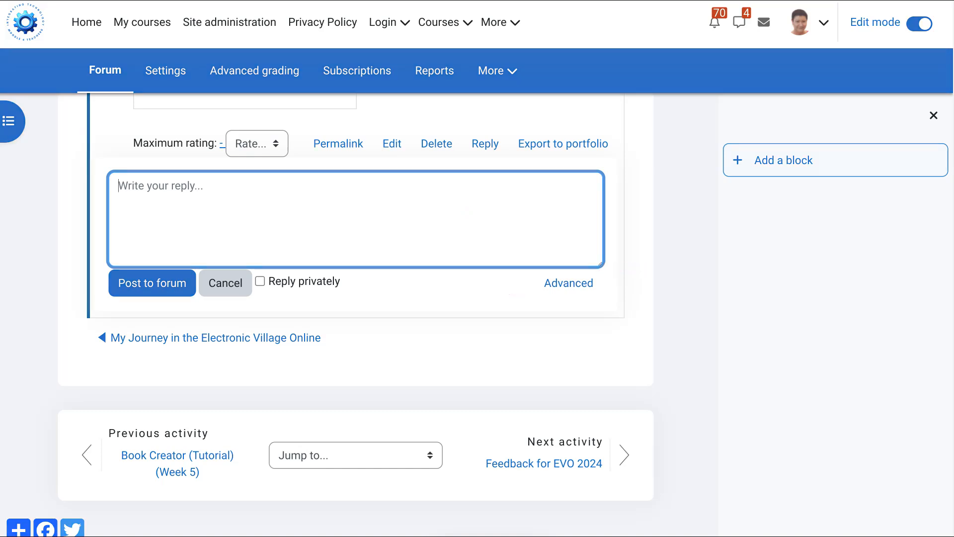
- Open the advanced editor for the reply to the My ebook forum post and save the book's link in the message source code
left_click(576, 282)
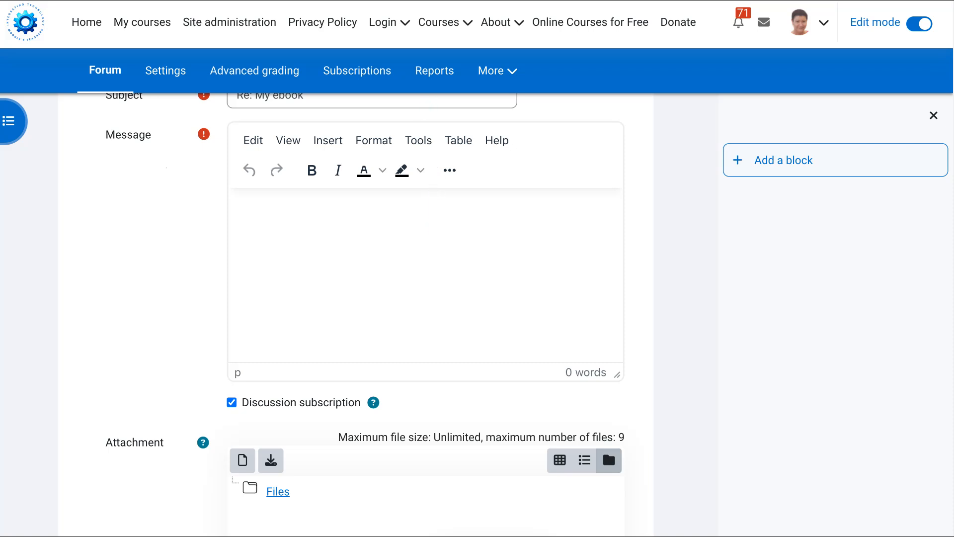
left_click(419, 141)
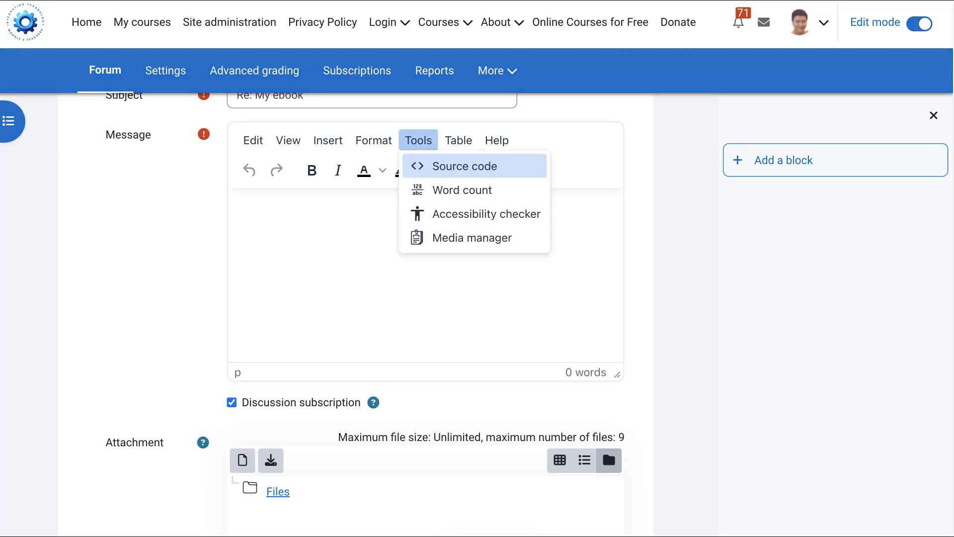
left_click(449, 168)
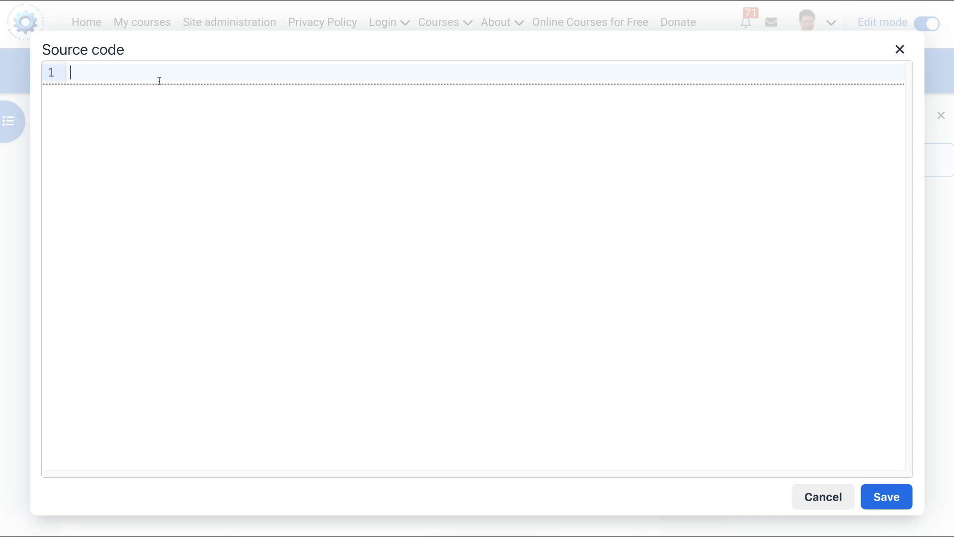
type("https://read.bookcreator.com/iiIDuSOeVVShnbjCW4aWlPDZtY02/CO0f7EldR8qZRr2XNawRKA")
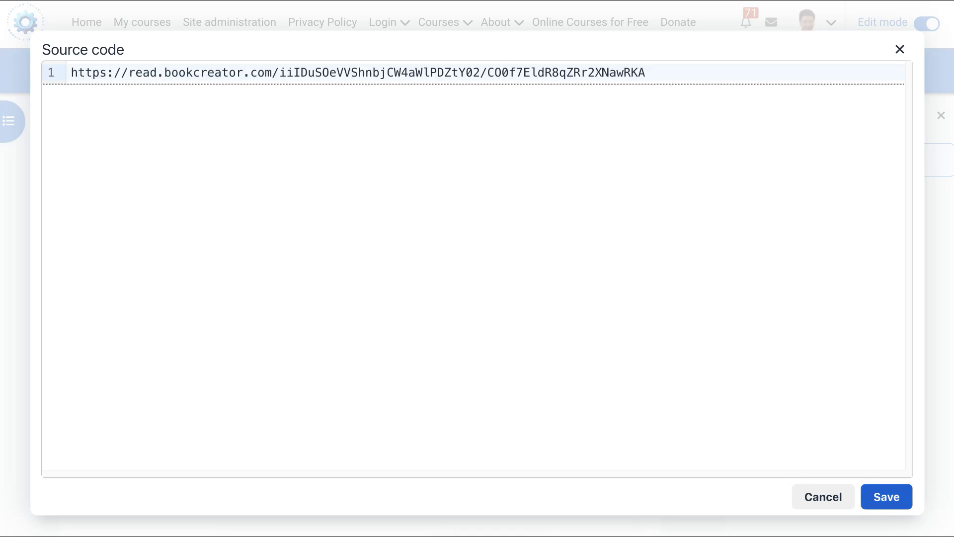
left_click(886, 496)
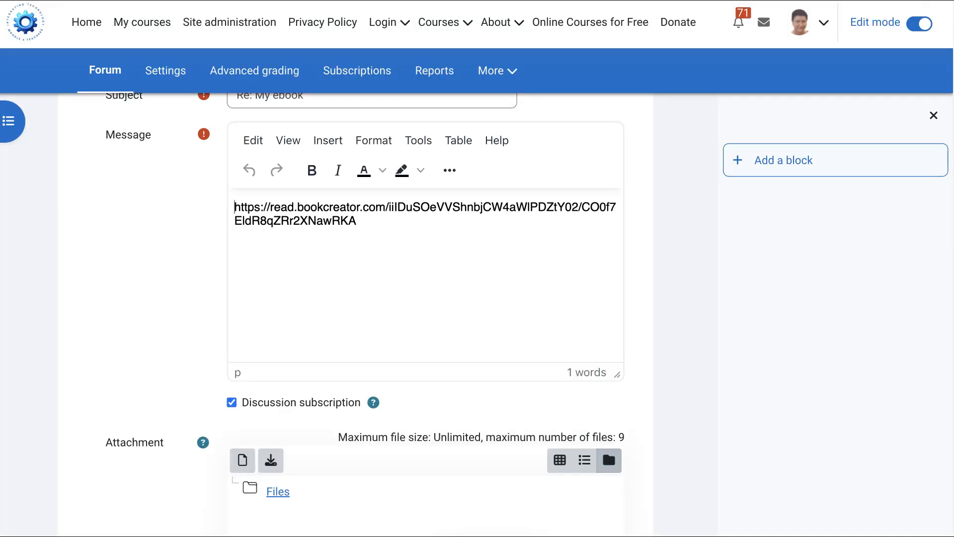
- Reopen the reply message's source code and delete all of its content, including the book link
left_click_drag(357, 221, 234, 207)
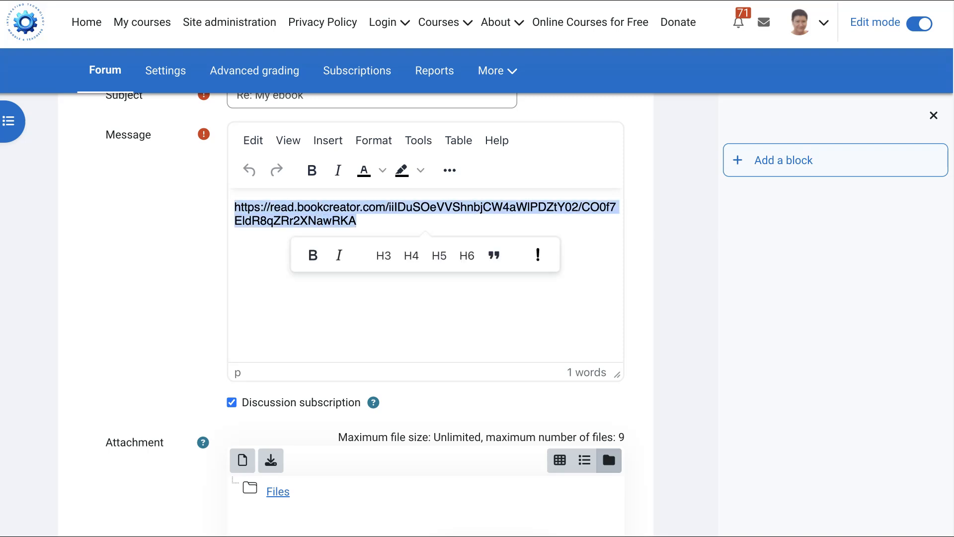
left_click(357, 221)
left_click(418, 141)
mouse_move(458, 141)
mouse_move(419, 140)
left_click(467, 164)
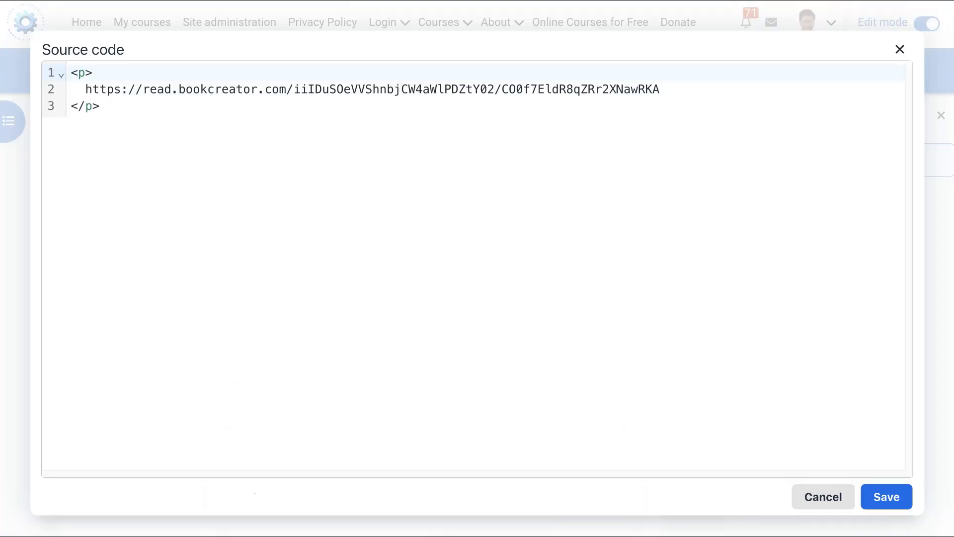
key("ctrl+a")
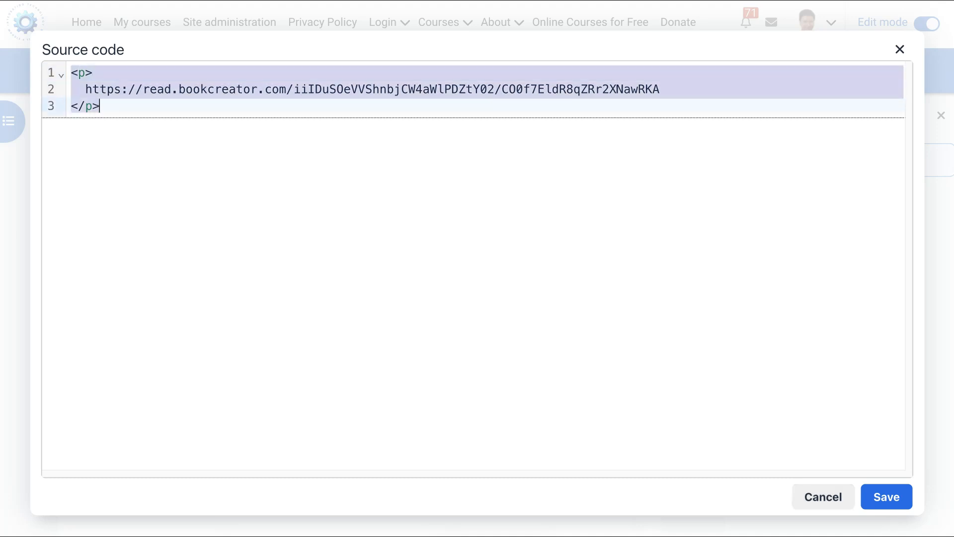
key("BackSpace")
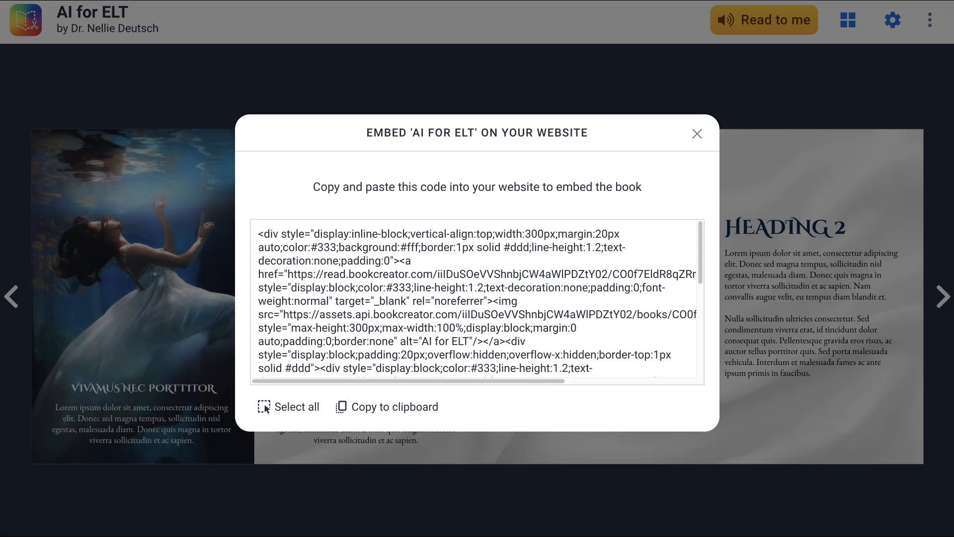
- Copy the entire website embed code of the AI for ELT book
scroll(477, 298, "down", 5)
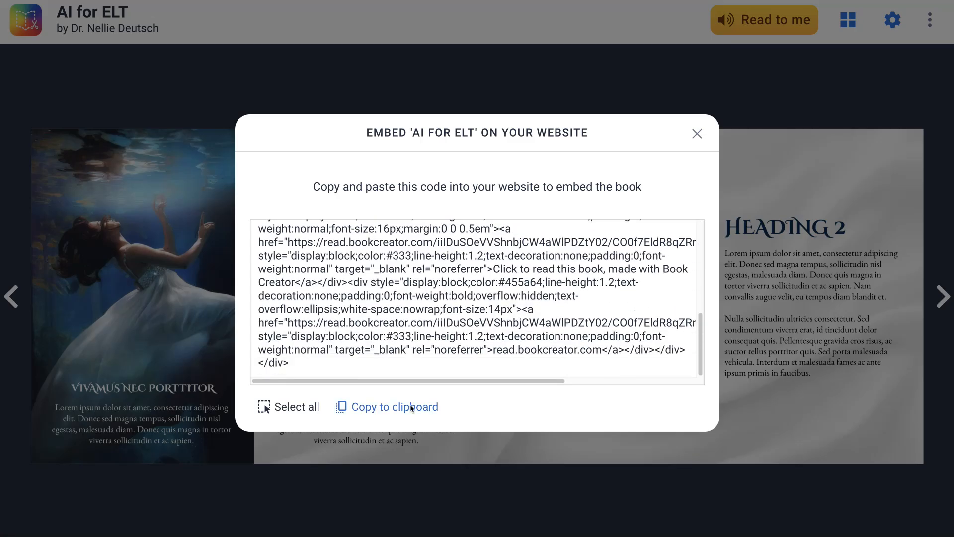
left_click_drag(290, 363, 251, 203)
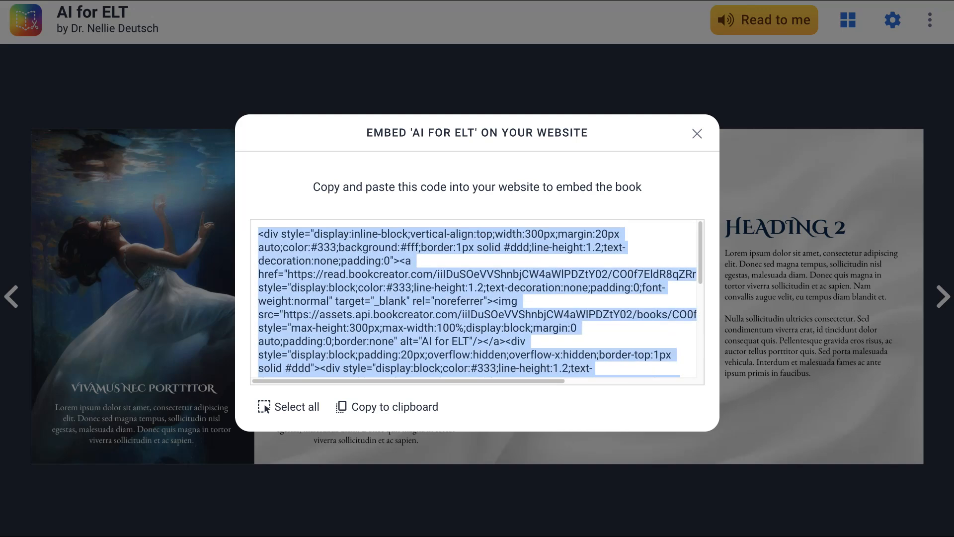
right_click(345, 228)
left_click(383, 311)
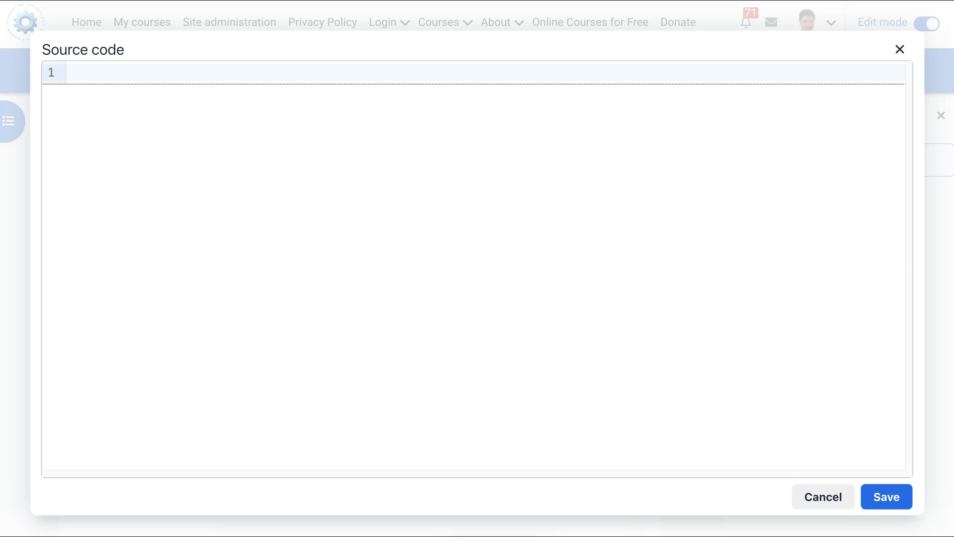
- Paste the copied embed code into the reply's source code, save it and post the reply to the forum
key("ctrl+v")
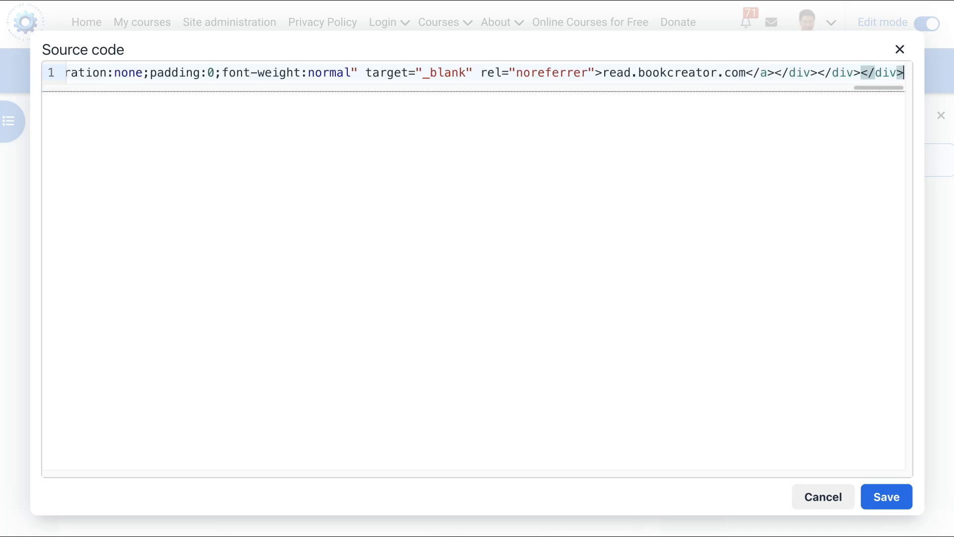
left_click(887, 497)
scroll(425, 275, "down", 1)
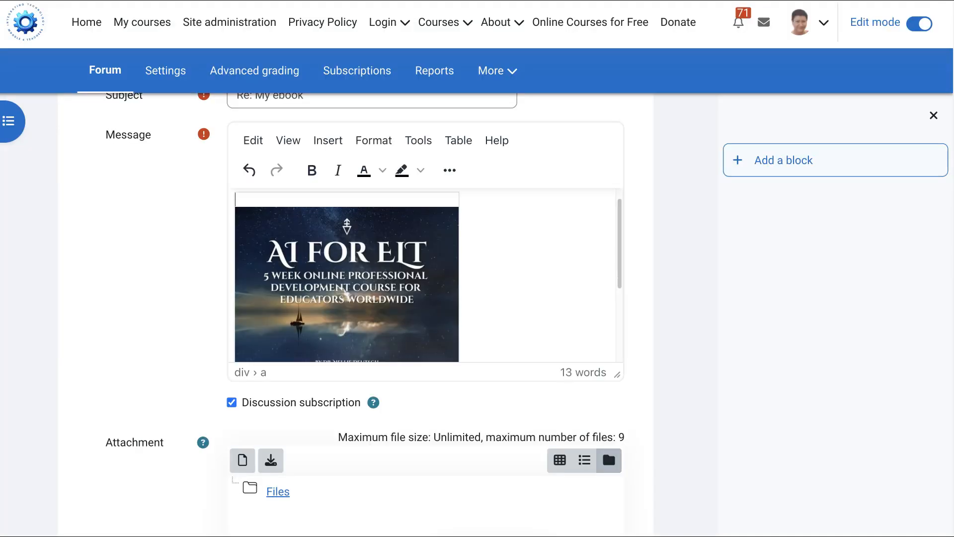
scroll(425, 275, "down", 6)
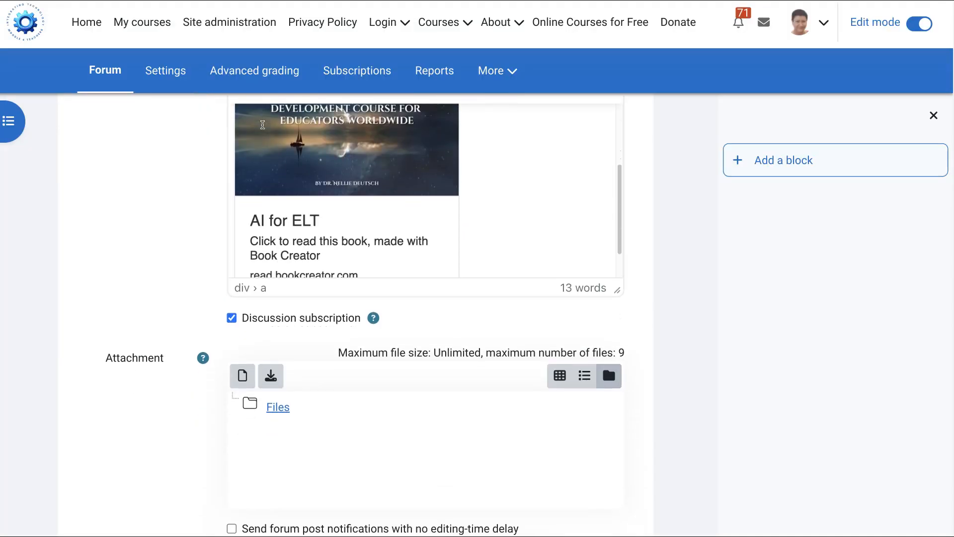
scroll(356, 315, "down", 3)
left_click(270, 321)
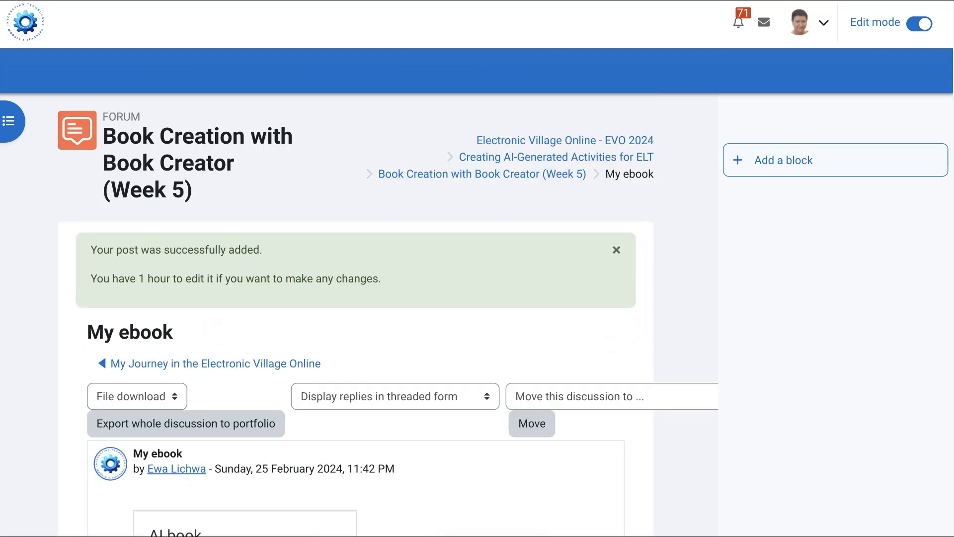
- Open the newest Re: My ebook reply in the discussion and view its embedded AI for ELT book
scroll(291, 263, "down", 5)
scroll(290, 262, "down", 7)
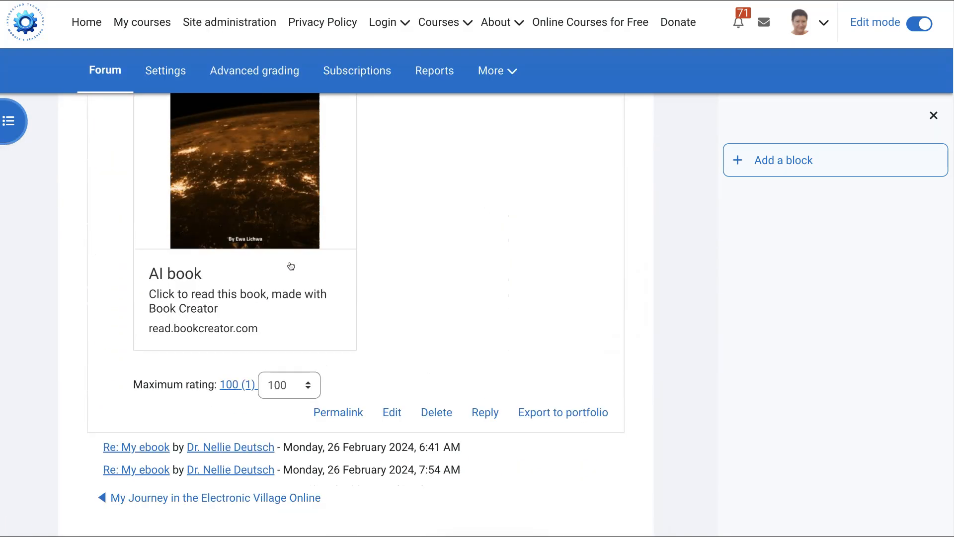
left_click(136, 331)
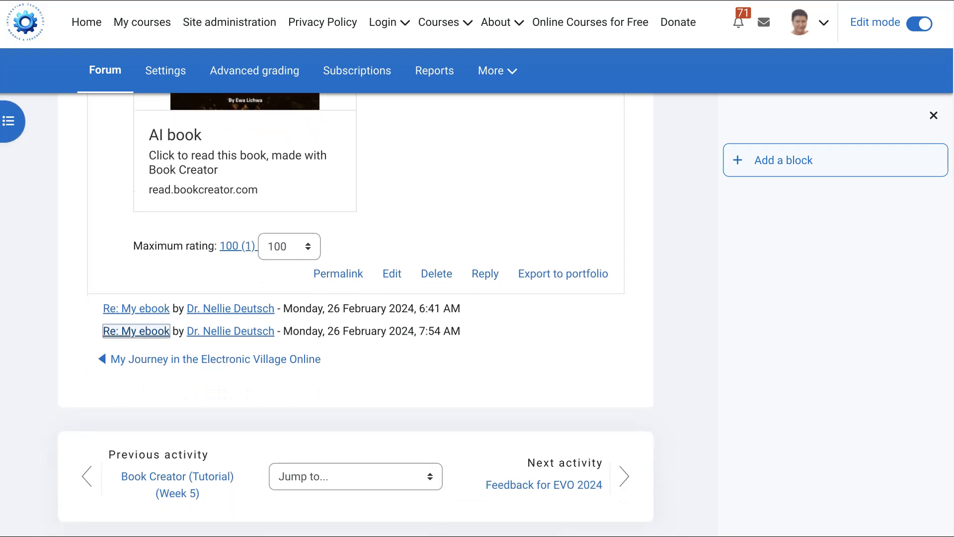
scroll(419, 283, "down", 4)
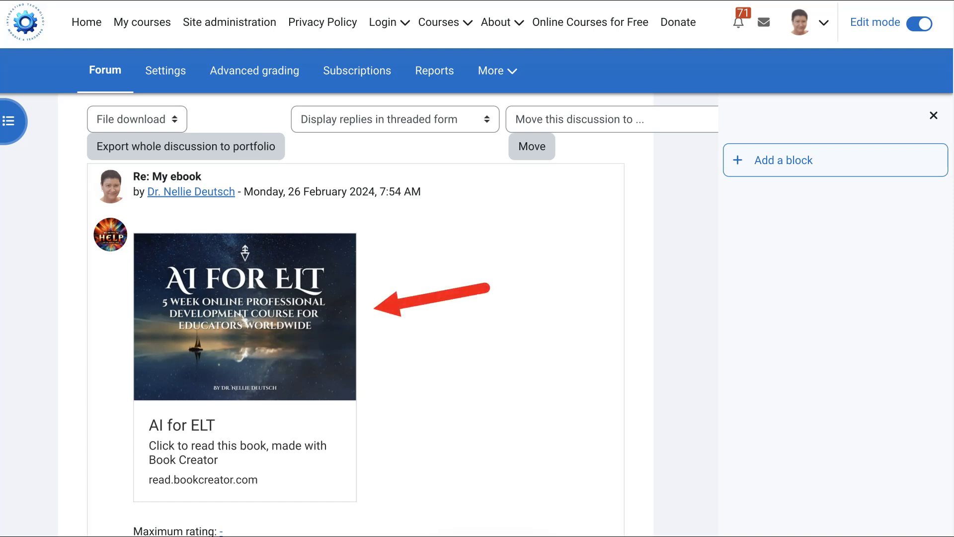
- Open the AI for ELT book from its embedded cover in the forum reply and page through to its end
left_click(245, 317)
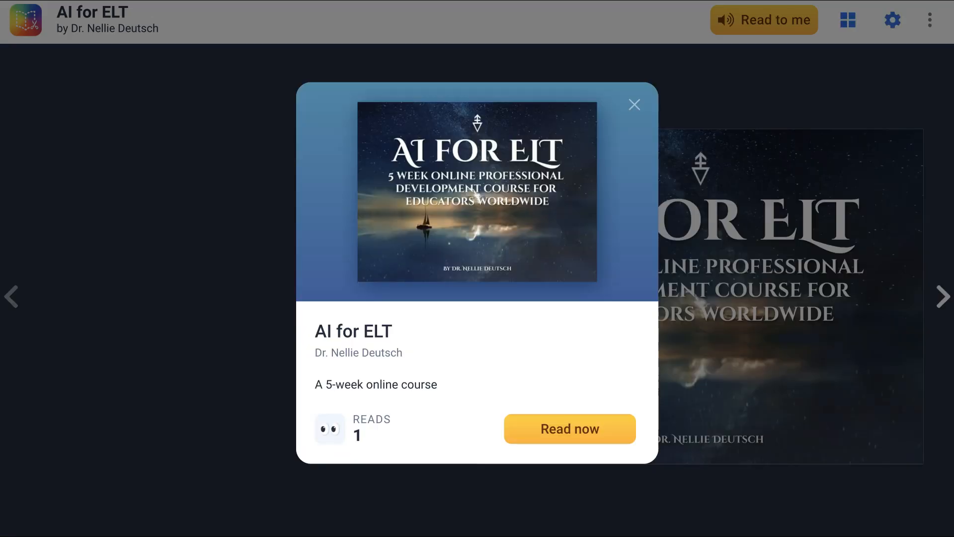
left_click(569, 428)
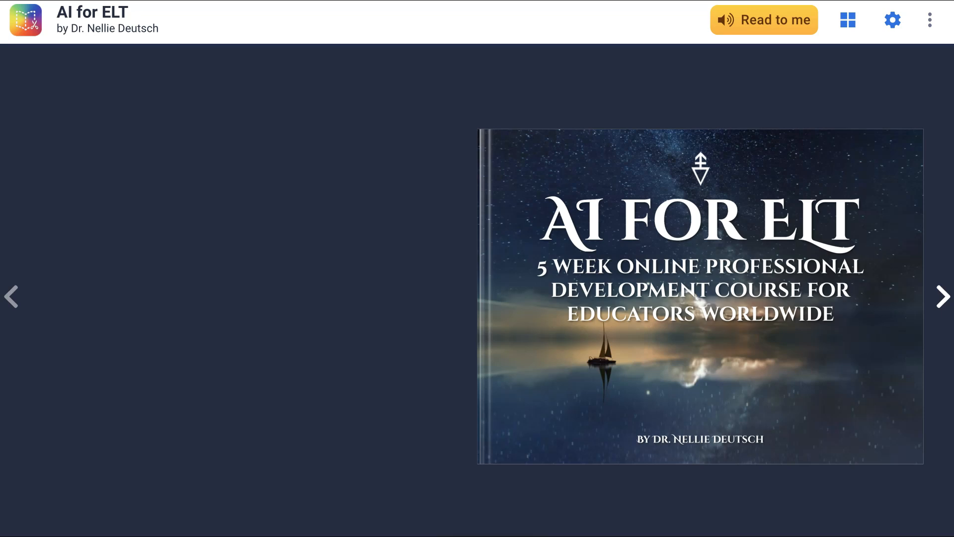
left_click(942, 298)
left_click(946, 300)
left_click(944, 298)
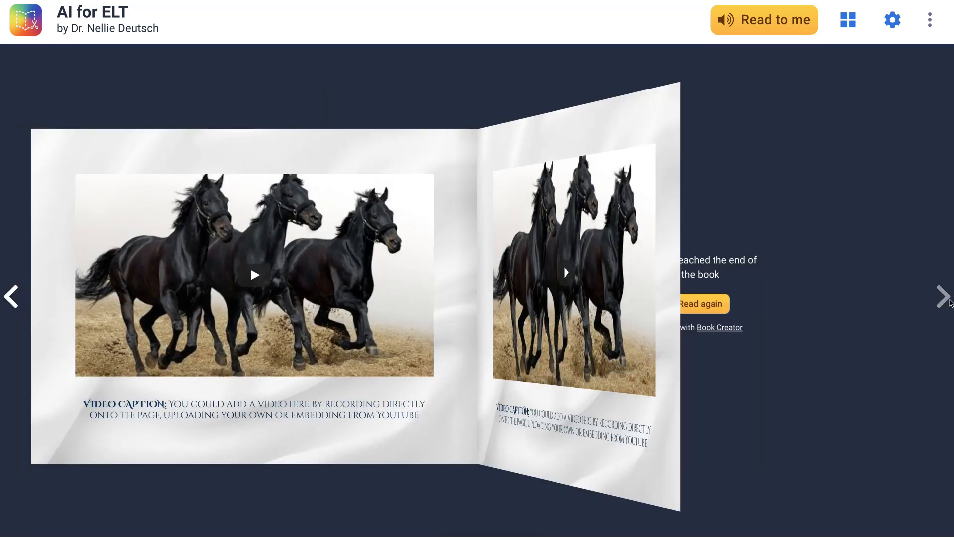